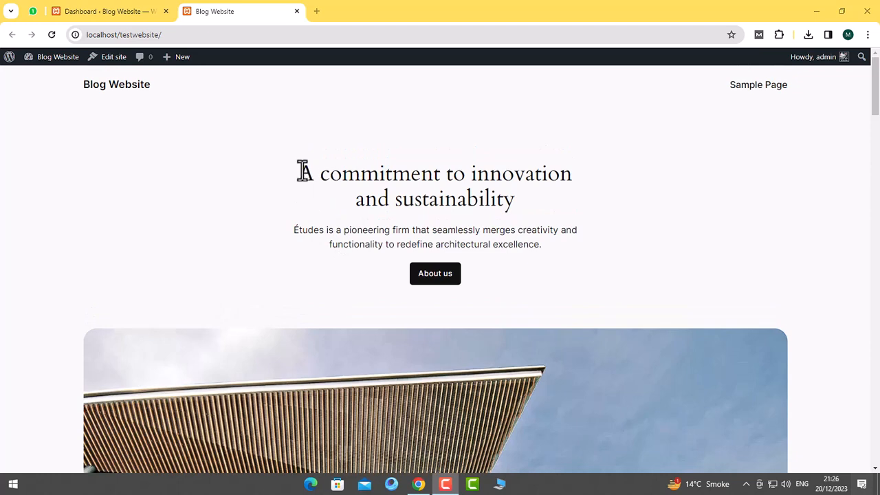
Examine the blog's front page, including the main heading, intro paragraph and the service, resource and testimonial sections.
left_click_drag(302, 171, 307, 197)
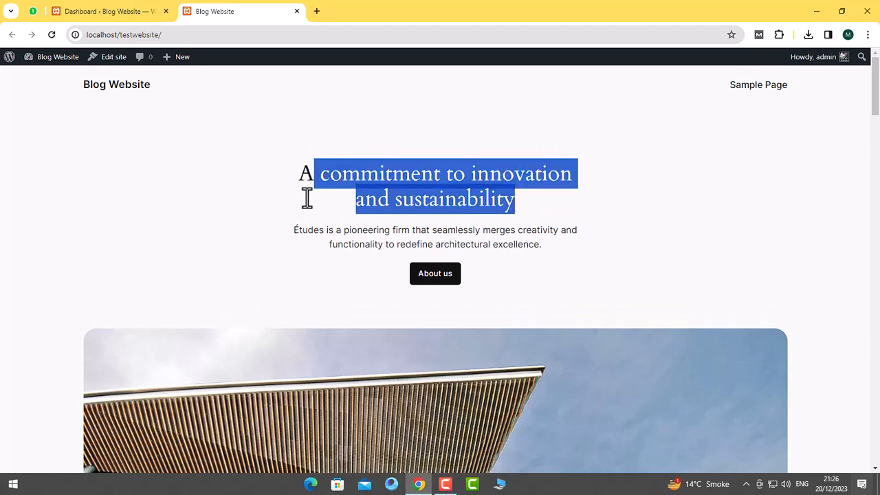
left_click(307, 231)
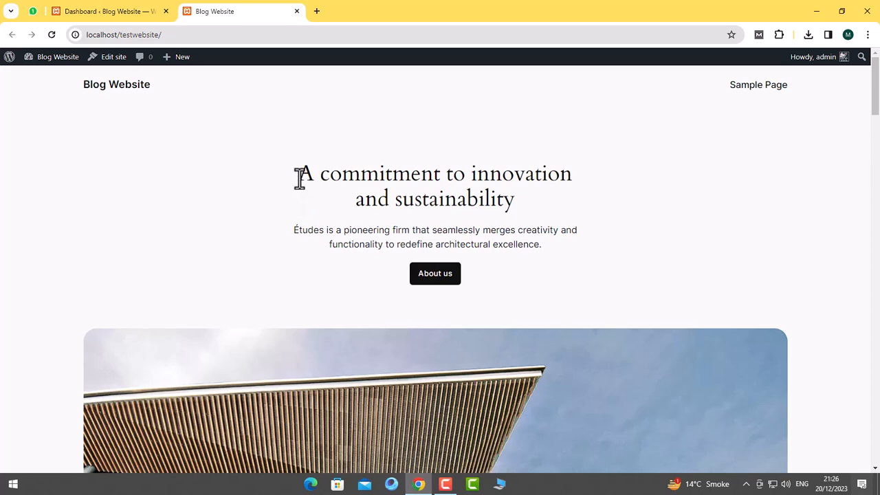
mouse_move(299, 177)
left_mouse_down()
mouse_move(518, 215)
mouse_move(294, 173)
left_mouse_up()
left_click(499, 201)
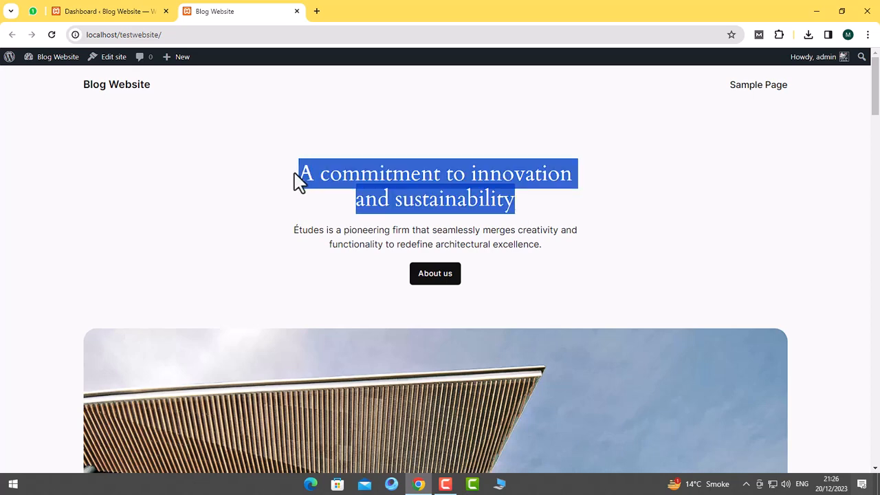
left_click(300, 180)
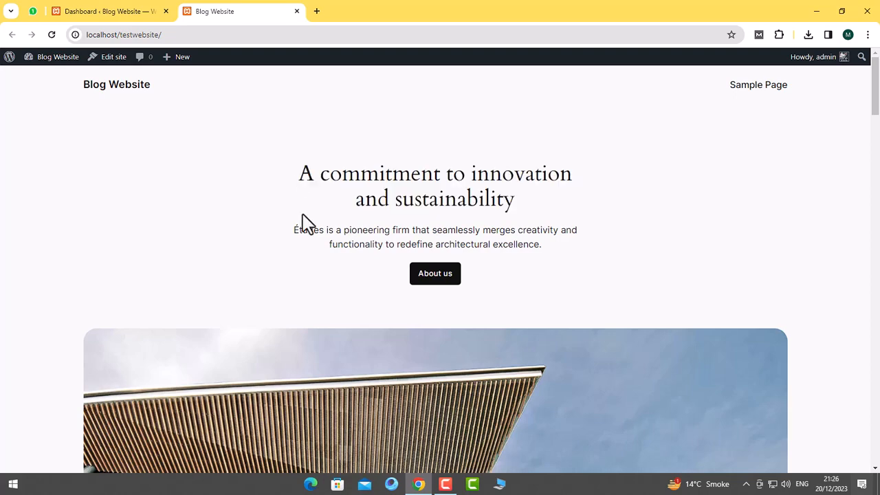
scroll(305, 222, "down", 5)
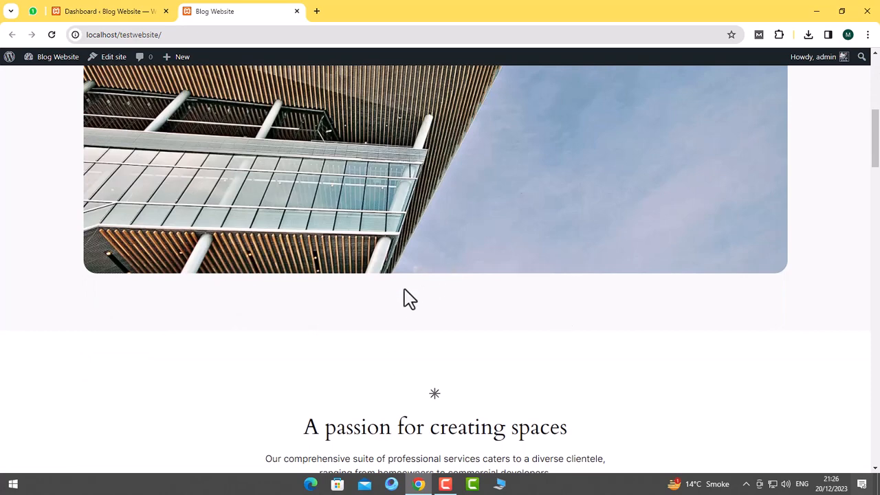
scroll(406, 298, "down", 2)
scroll(395, 294, "down", 1)
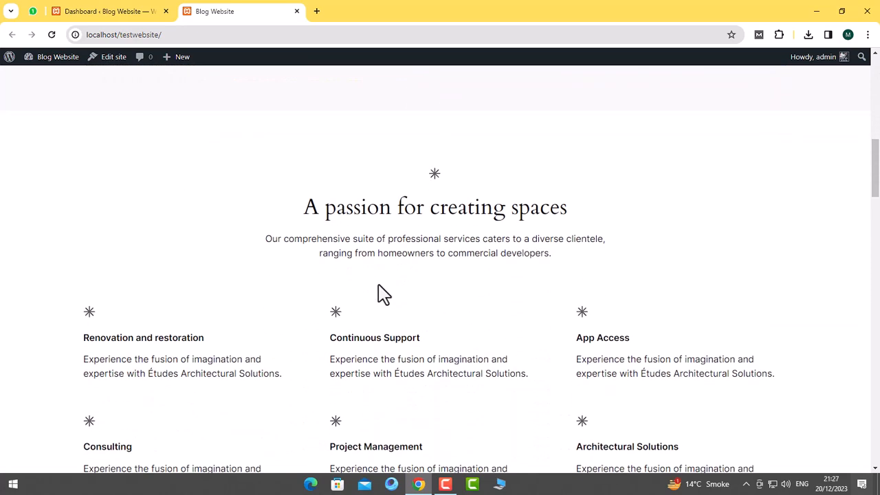
scroll(383, 294, "down", 8)
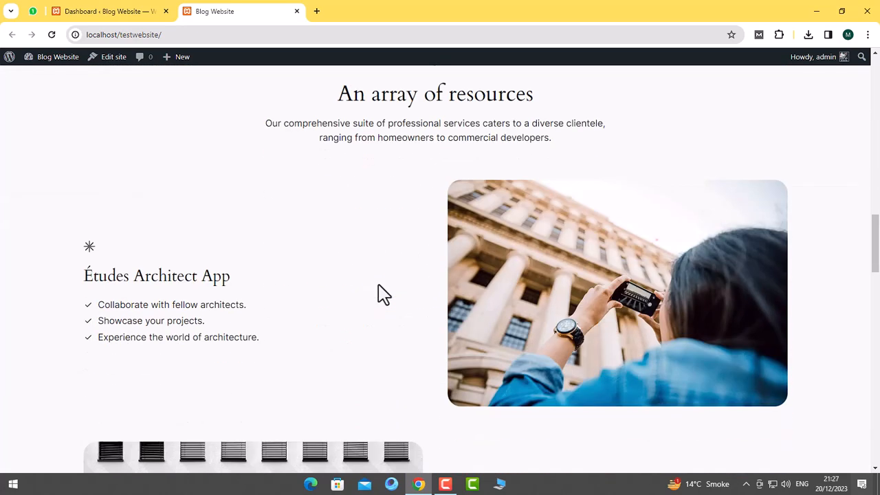
scroll(382, 294, "down", 2)
scroll(477, 265, "down", 7)
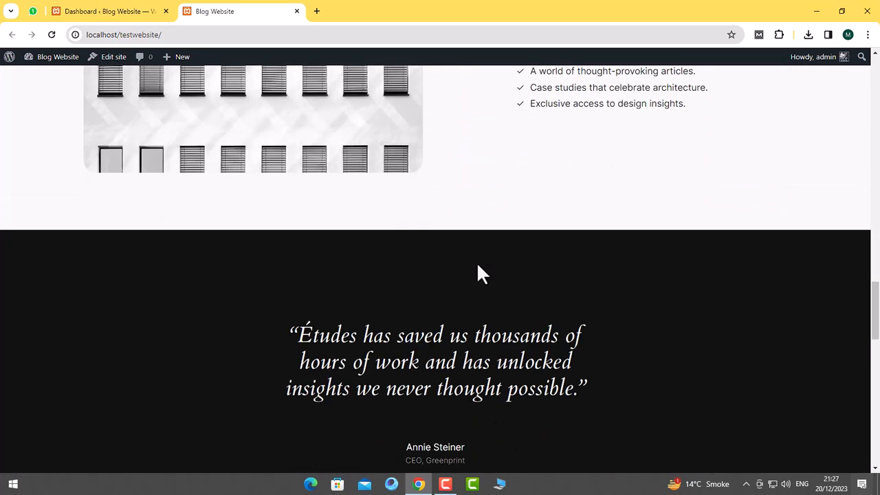
scroll(472, 270, "up", 20)
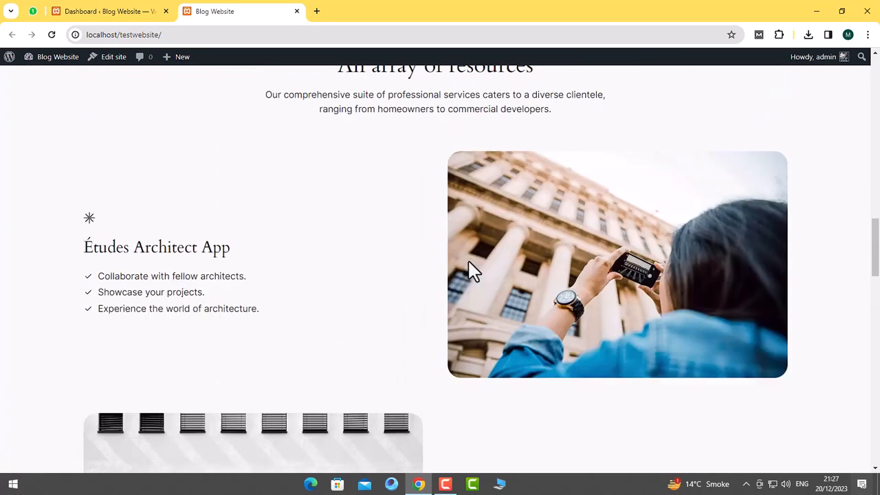
scroll(156, 186, "down", 1)
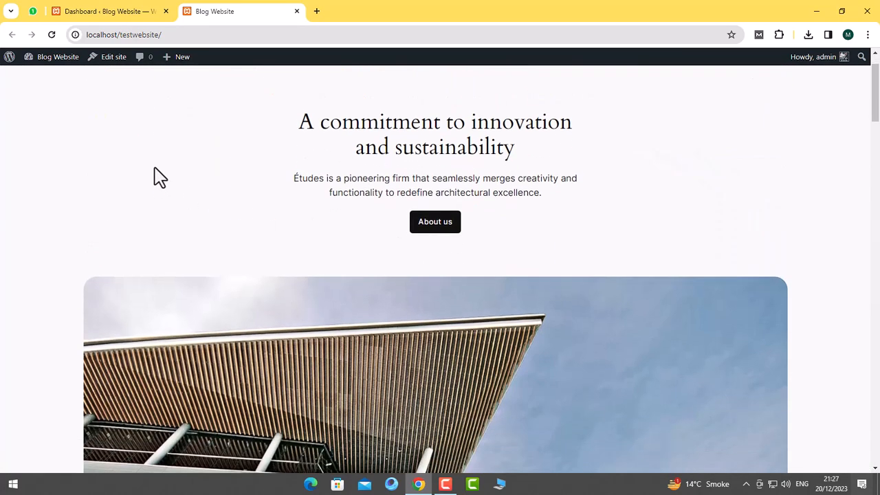
scroll(156, 177, "up", 1)
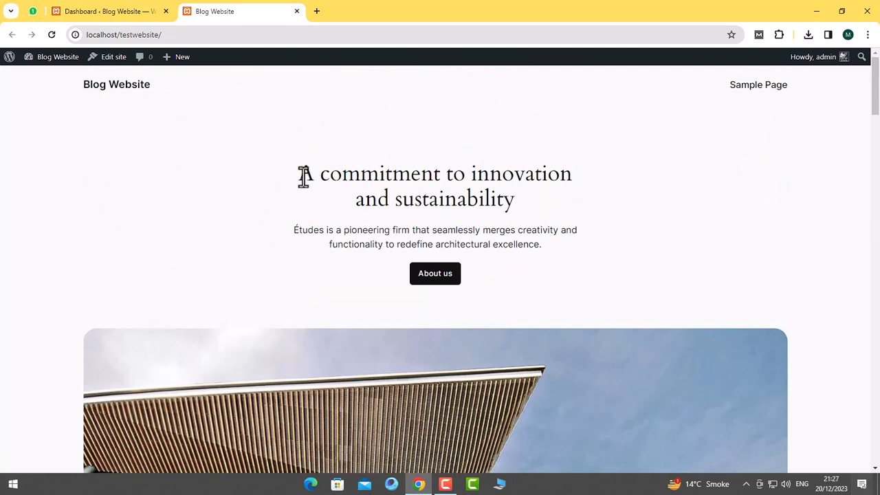
triple_click(379, 184)
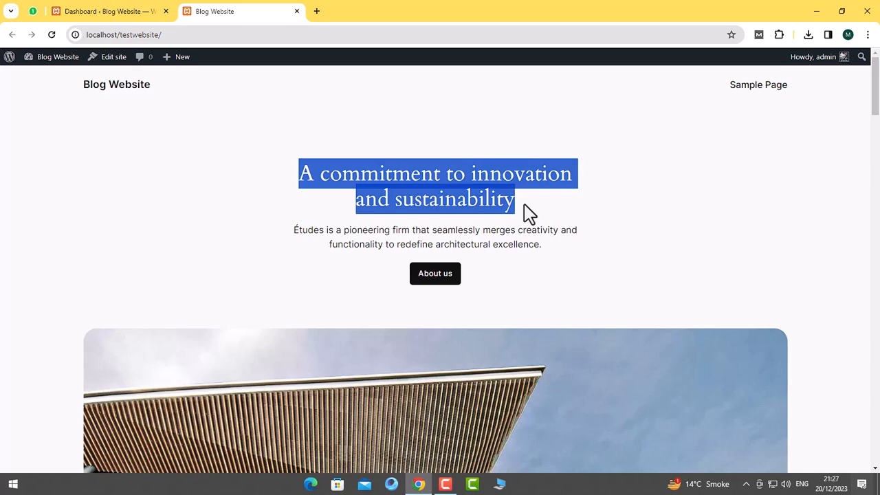
left_click(527, 212)
left_click_drag(295, 231, 571, 257)
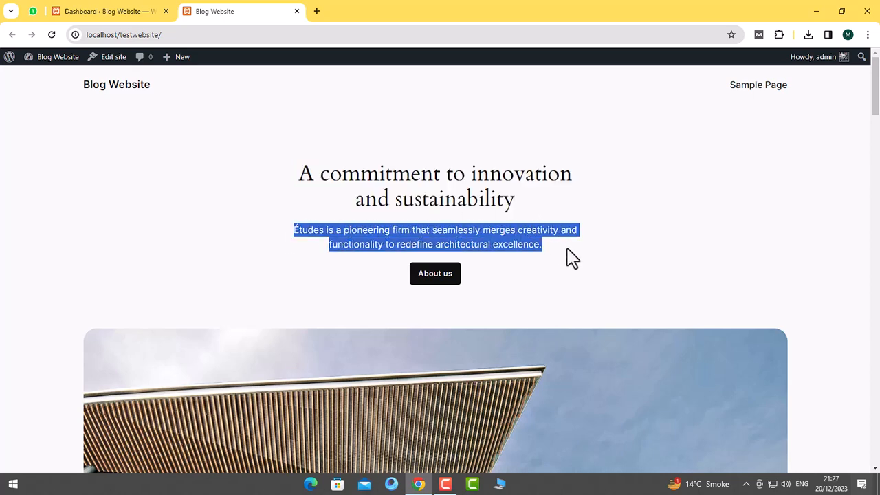
left_click(516, 249)
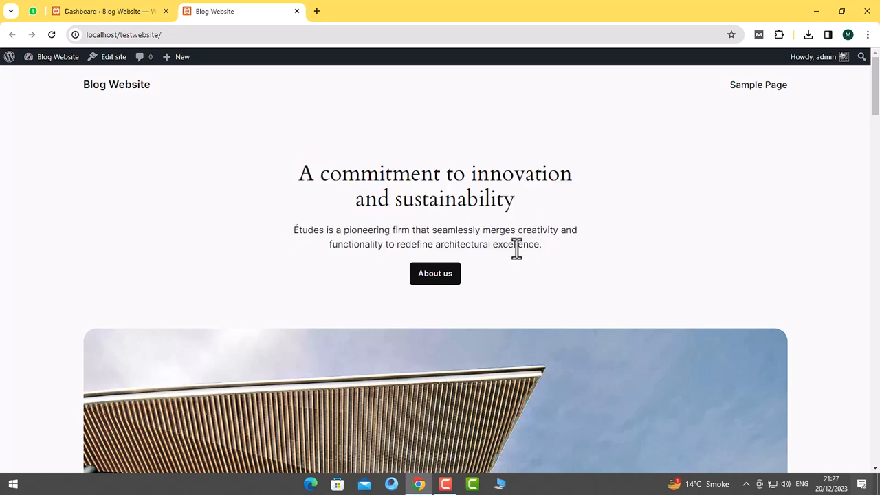
scroll(537, 246, "down", 3)
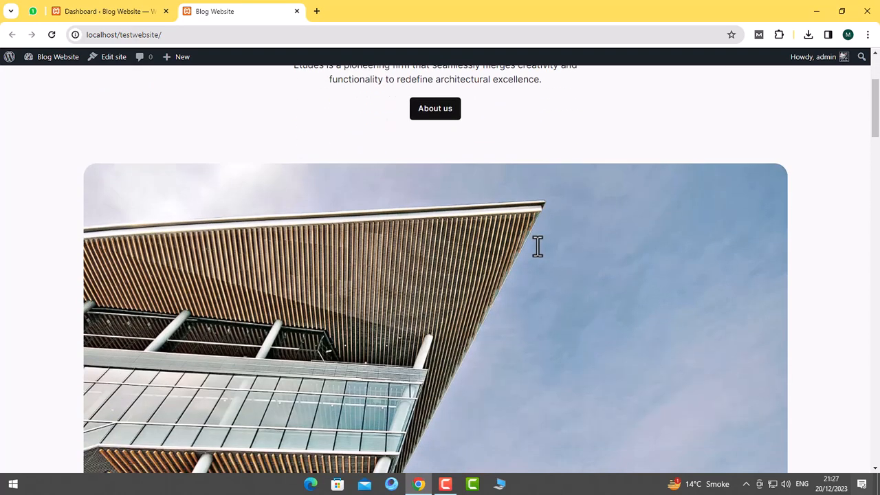
scroll(537, 246, "up", 3)
Go to the WordPress admin dashboard and dismiss its welcome panel.
left_click(156, 13)
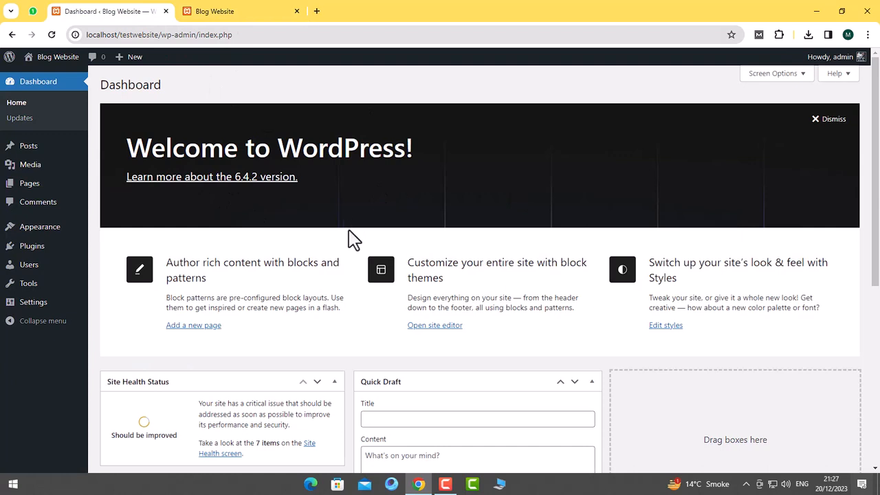
left_click(830, 119)
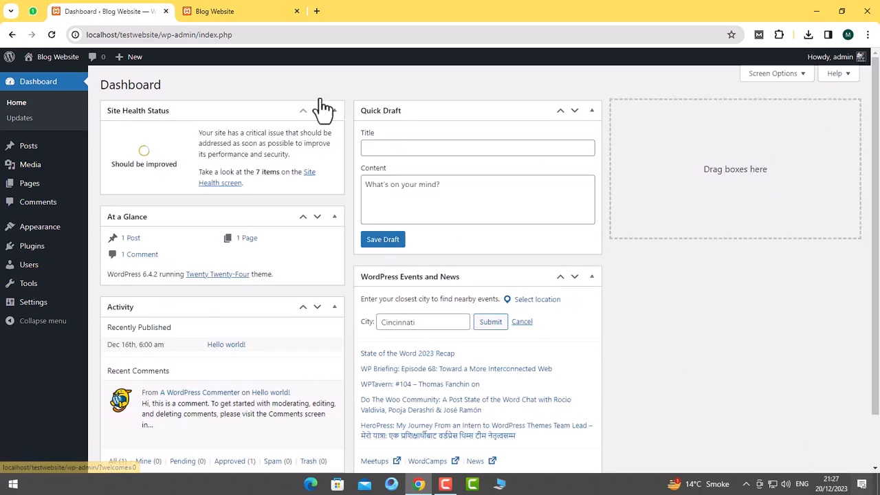
Review the main heading text on the live front page once more.
left_click(246, 12)
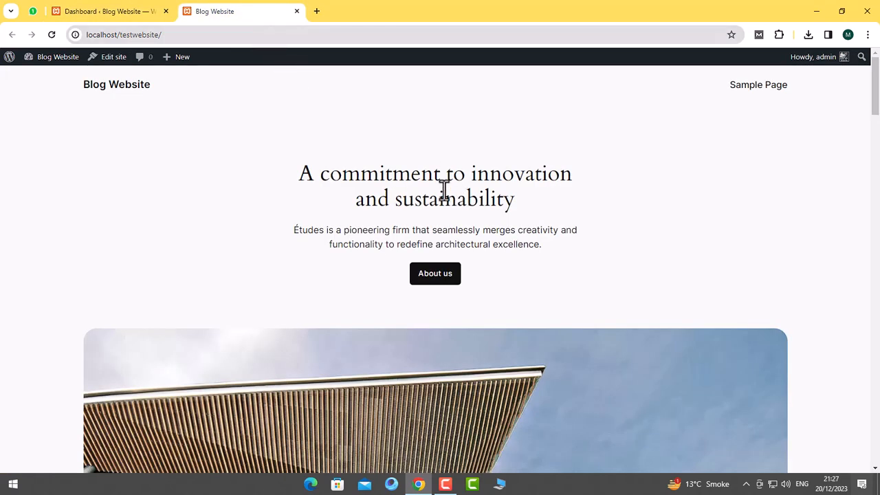
left_click_drag(299, 171, 536, 208)
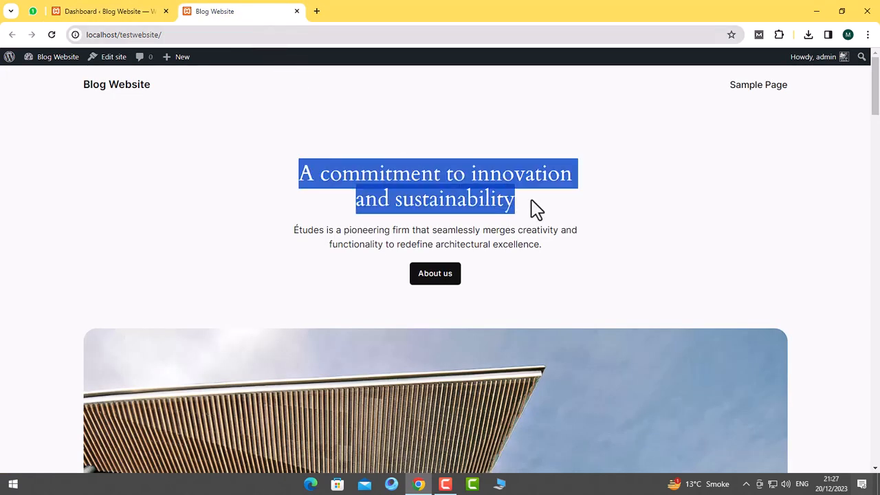
left_click(507, 201)
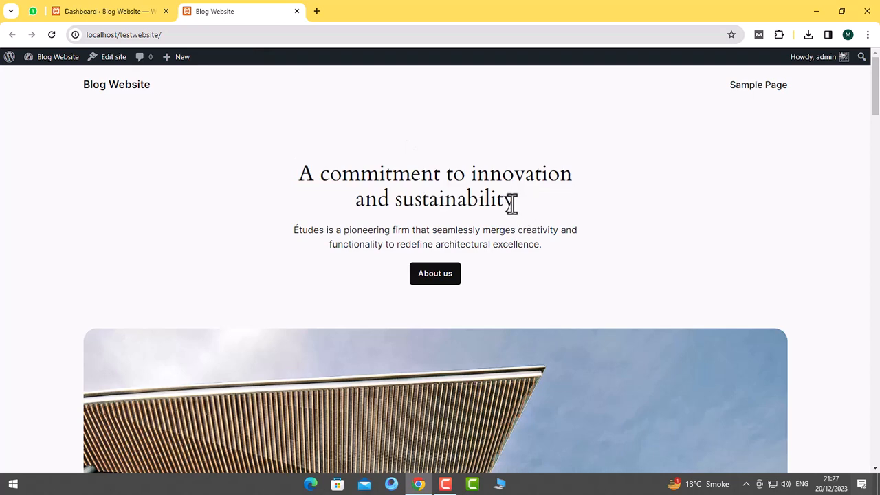
Open the General settings in the WordPress admin and compare the site title field with the title on the live site.
key("ctrl+shift+Tab")
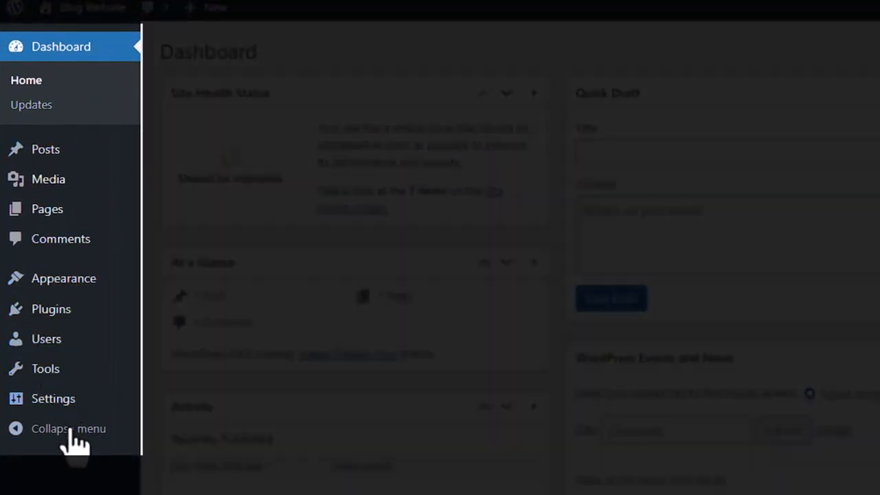
mouse_move(51, 402)
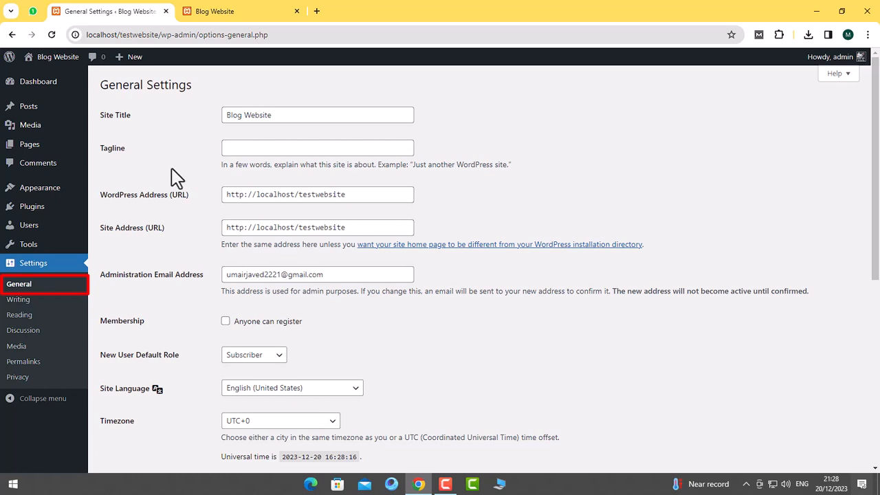
left_click_drag(291, 118, 220, 137)
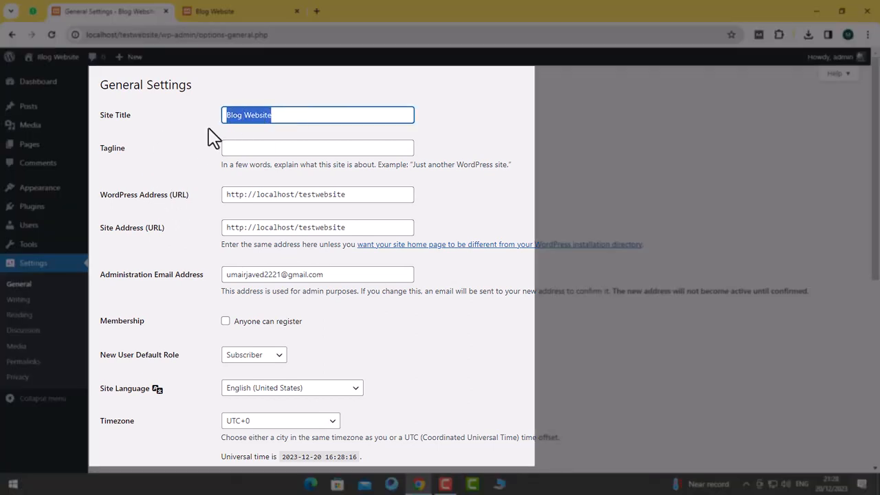
left_click(240, 147)
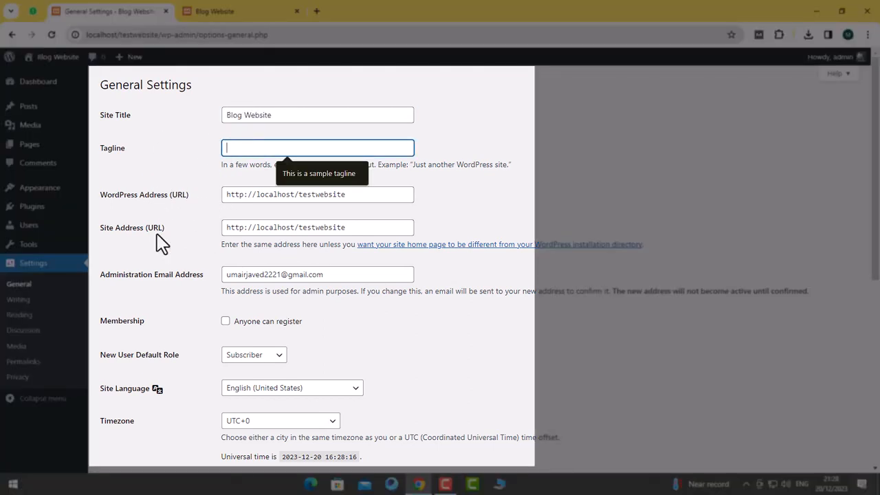
left_click(151, 257)
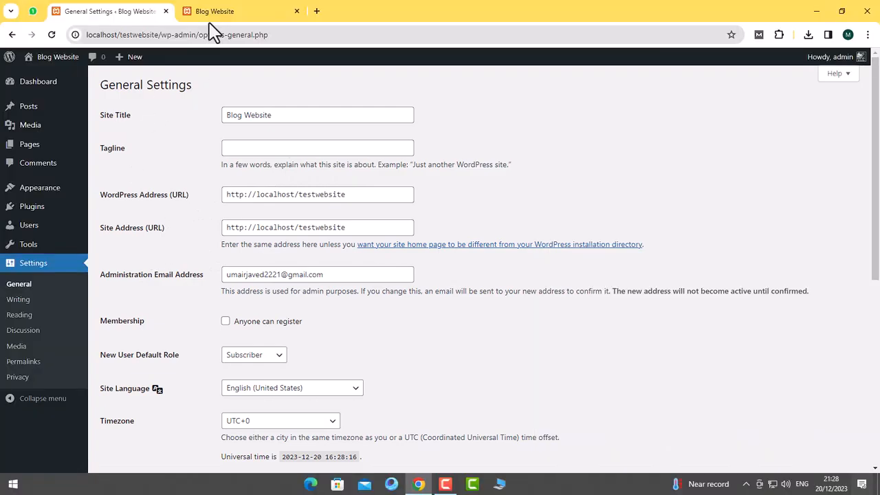
left_click(206, 16)
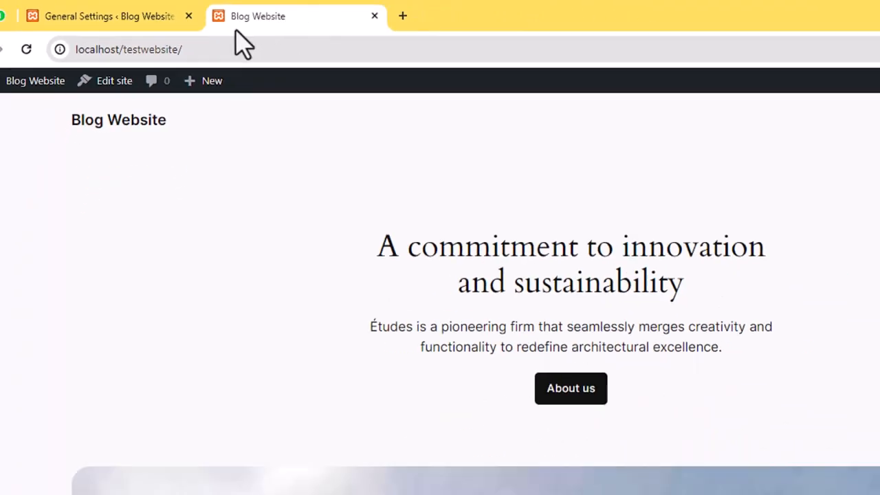
left_click(118, 40)
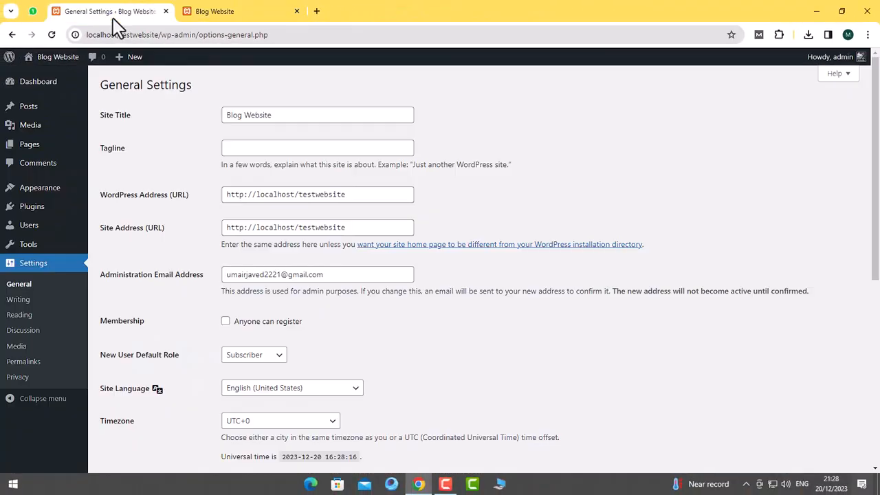
Set the site title to "A Tech Blog" in the General settings.
left_click(274, 115)
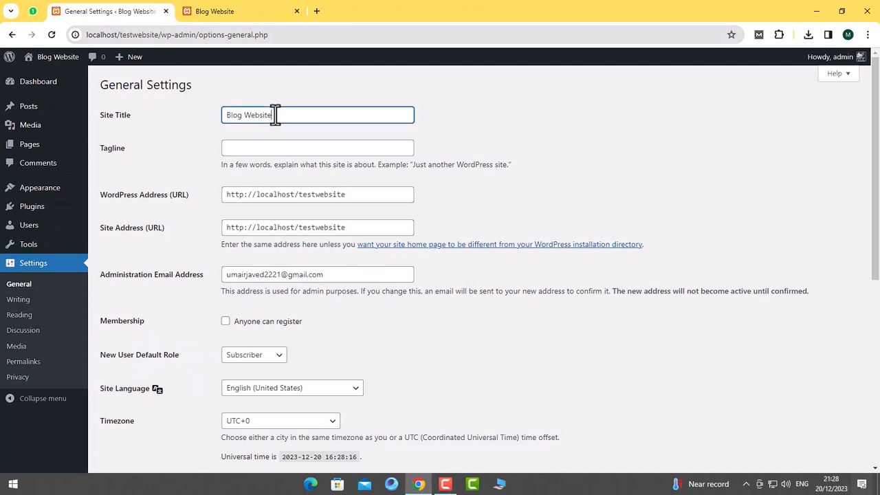
key("ctrl+a")
type("A Tech Blog")
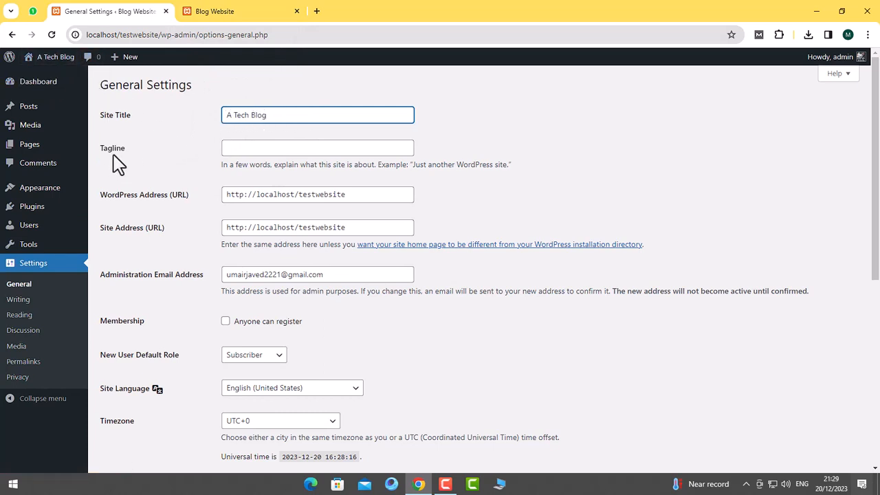
Fill in the site's tagline with "This is a sample tagline".
left_click(302, 146)
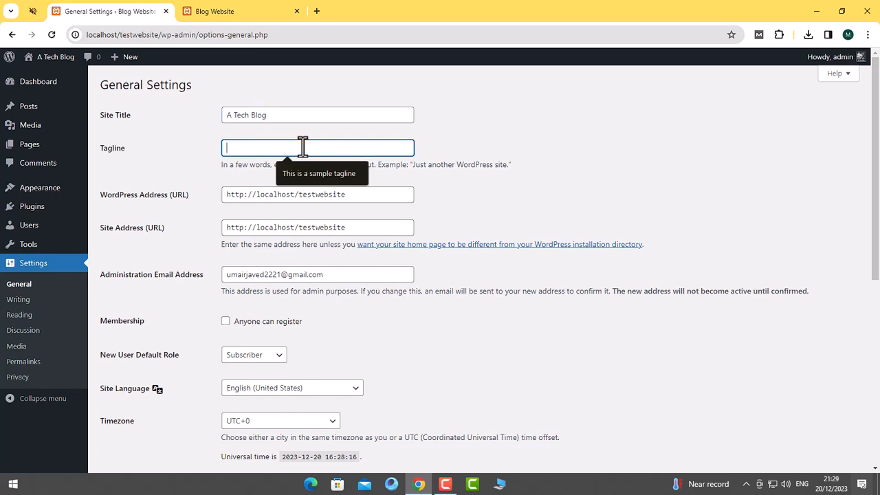
left_click(344, 180)
key("ctrl+a")
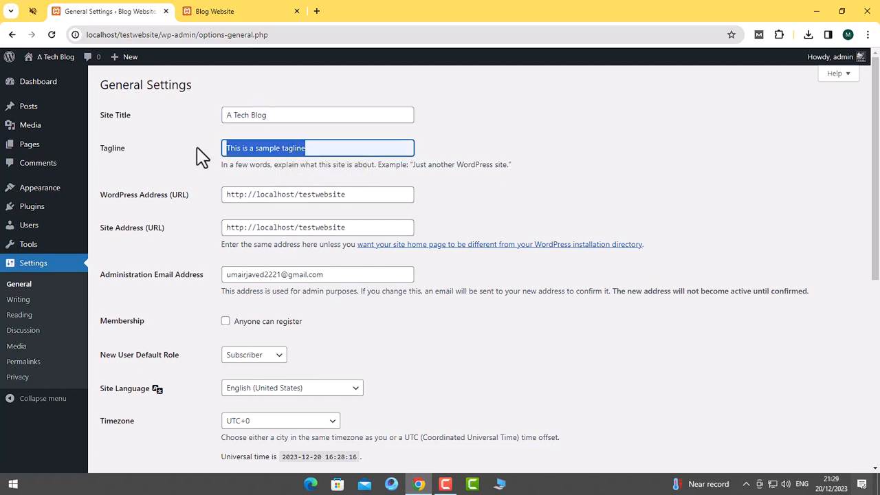
left_click(201, 156)
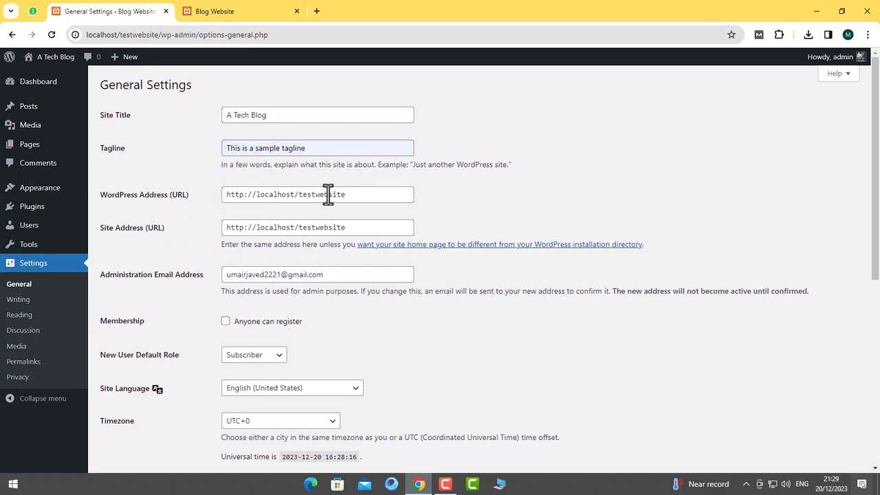
Compare the WordPress Address and Site Address values with the web address of the live front page.
left_click(224, 11)
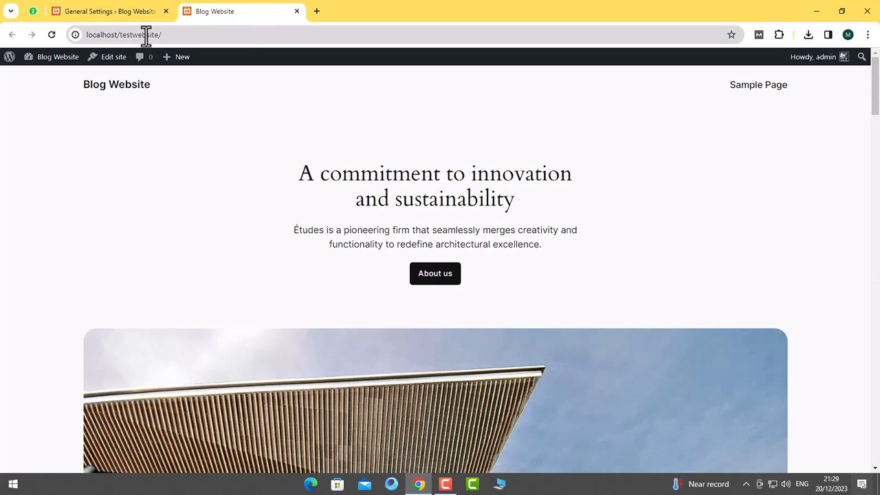
left_click(182, 35)
left_click(117, 11)
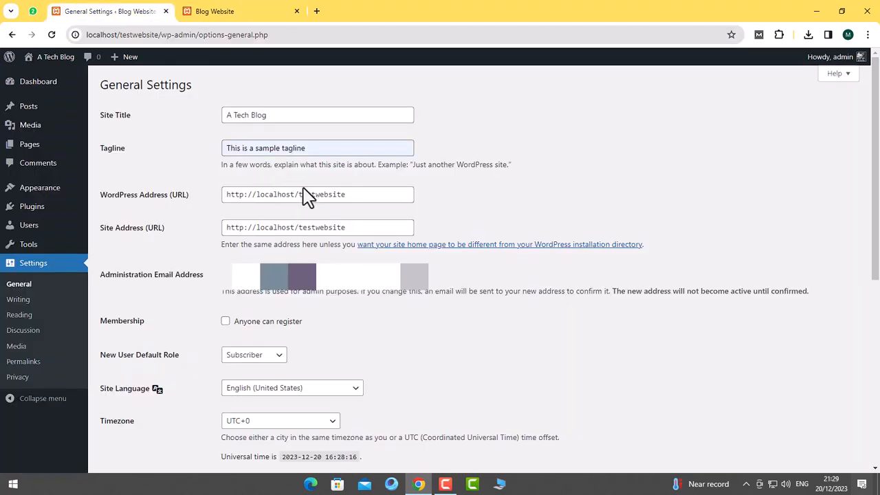
scroll(201, 284, "down", 1)
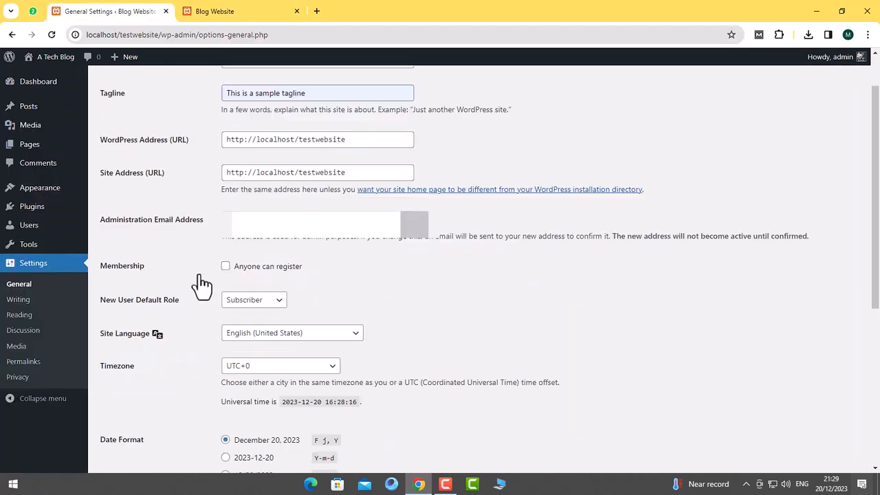
Read the note about confirming changes beneath the Administration Email Address field in the General settings.
scroll(201, 284, "down", 1)
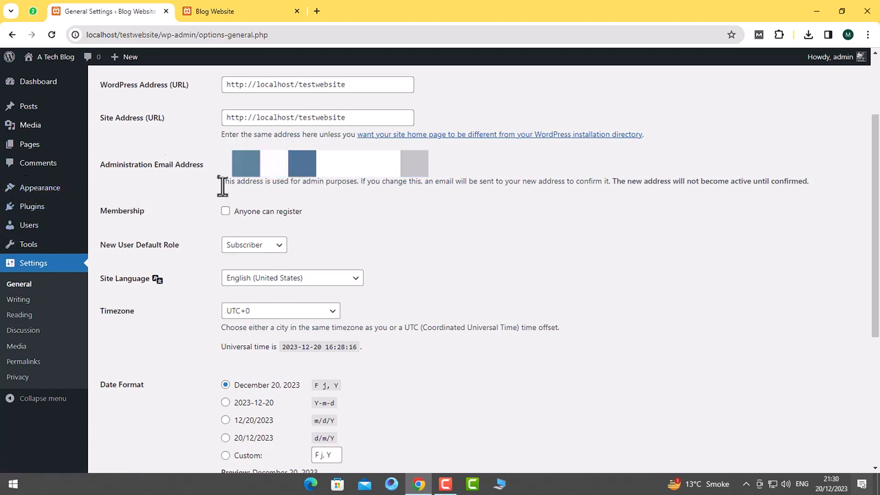
left_click_drag(214, 180, 293, 189)
left_click(274, 194)
scroll(364, 204, "down", 3)
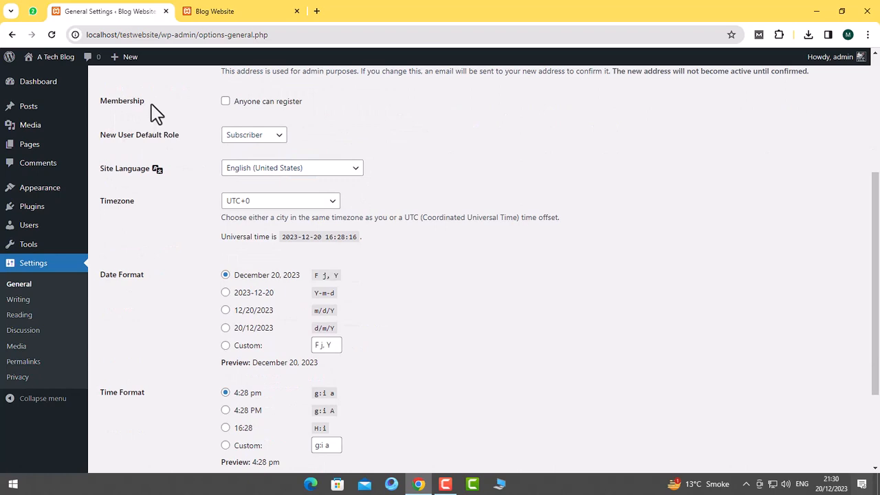
Allow anyone to register on the site and choose Subscriber as the default role for new users.
left_click(226, 11)
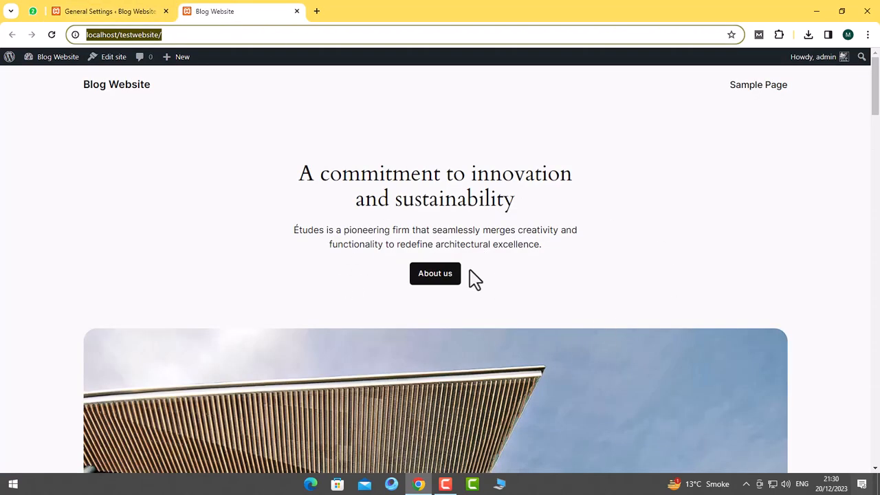
scroll(467, 271, "down", 8)
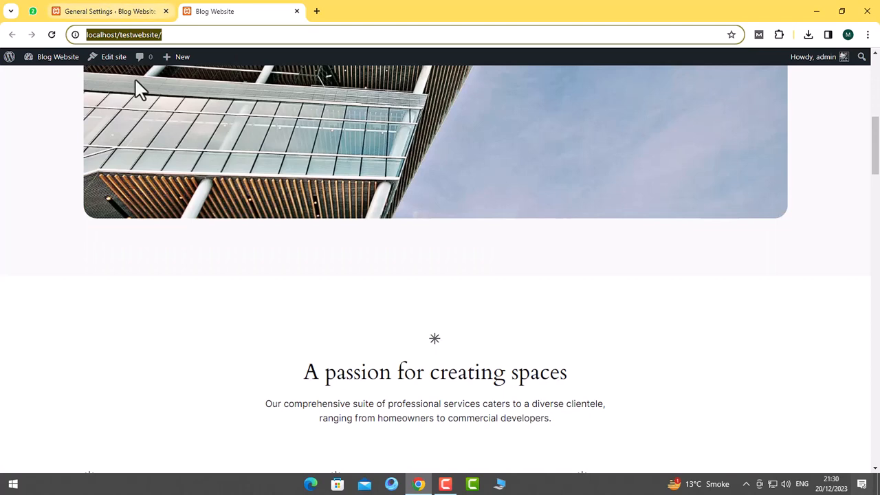
left_click(109, 14)
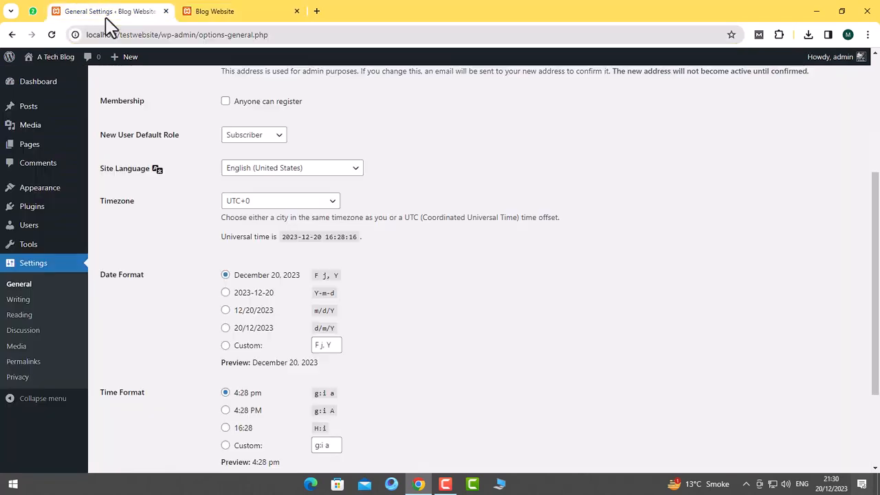
left_click(225, 102)
left_click(230, 10)
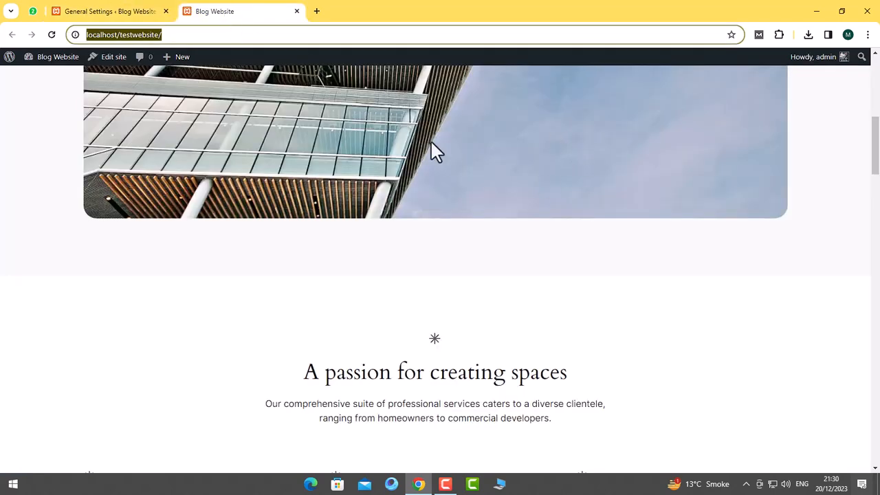
scroll(326, 244, "up", 6)
left_click(108, 8)
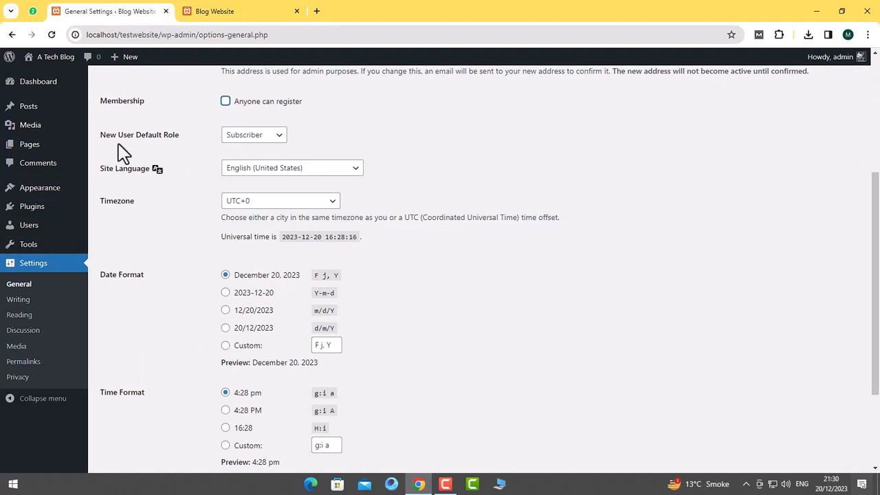
left_click(225, 104)
left_click(256, 137)
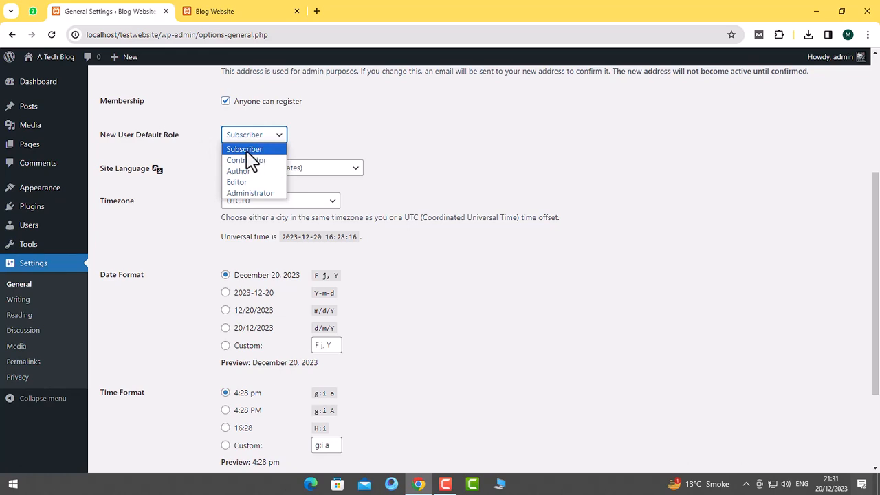
left_click(241, 151)
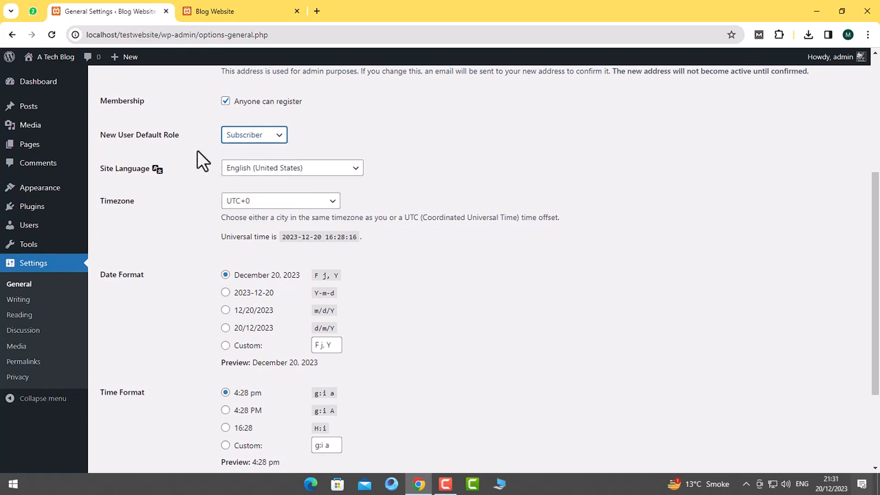
Look through the sections of the live front page and return to the General settings.
left_click(199, 12)
scroll(206, 227, "down", 5)
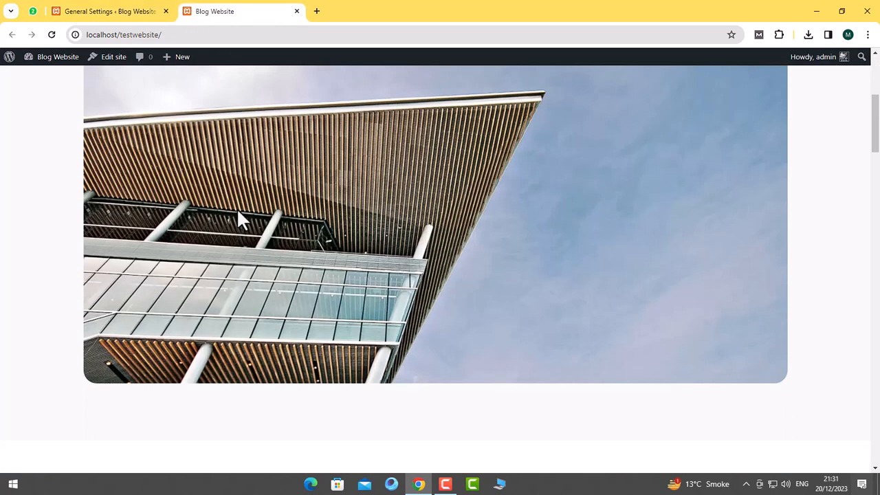
scroll(238, 212, "down", 12)
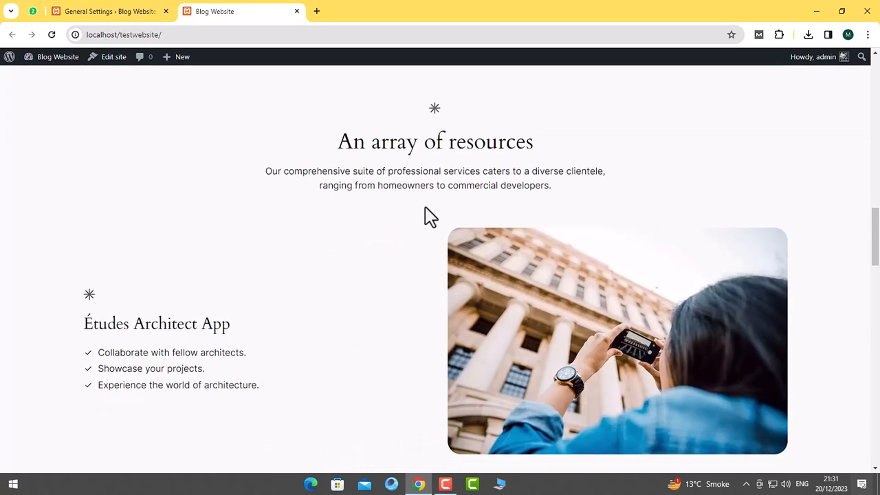
scroll(424, 216, "down", 3)
scroll(392, 247, "up", 4)
left_click(94, 11)
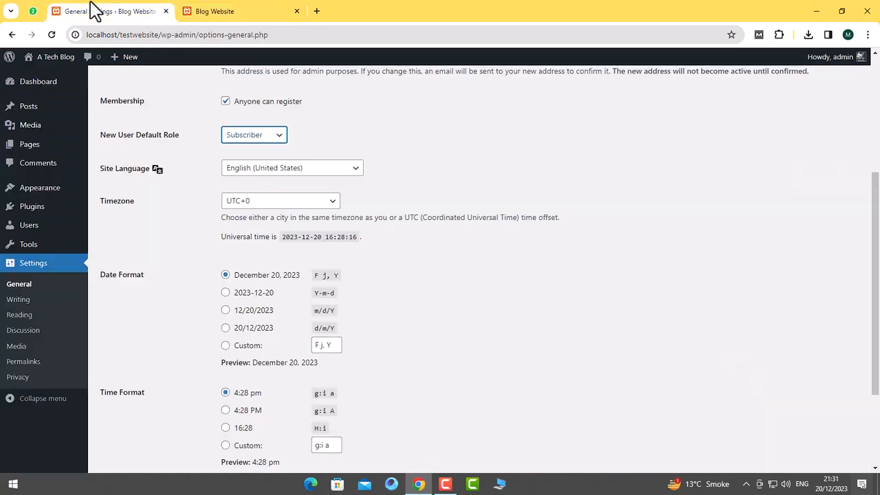
Review the roles available as the default role for new users.
left_click(190, 159)
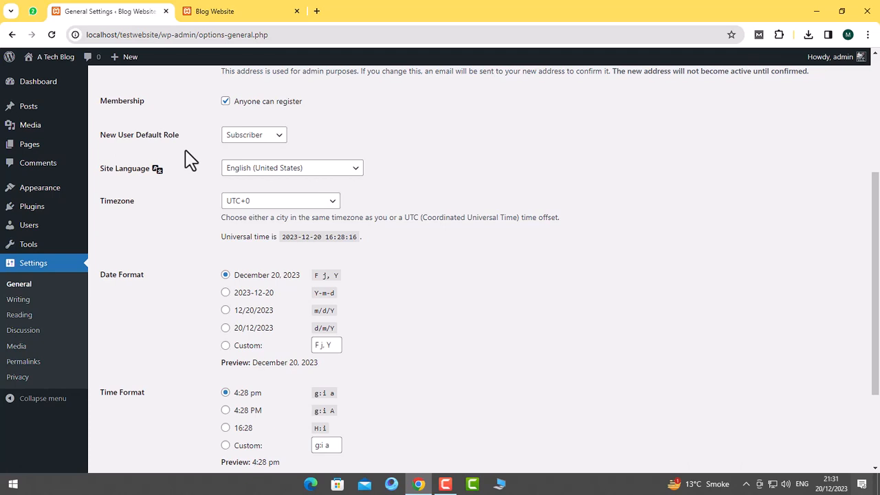
left_click(233, 141)
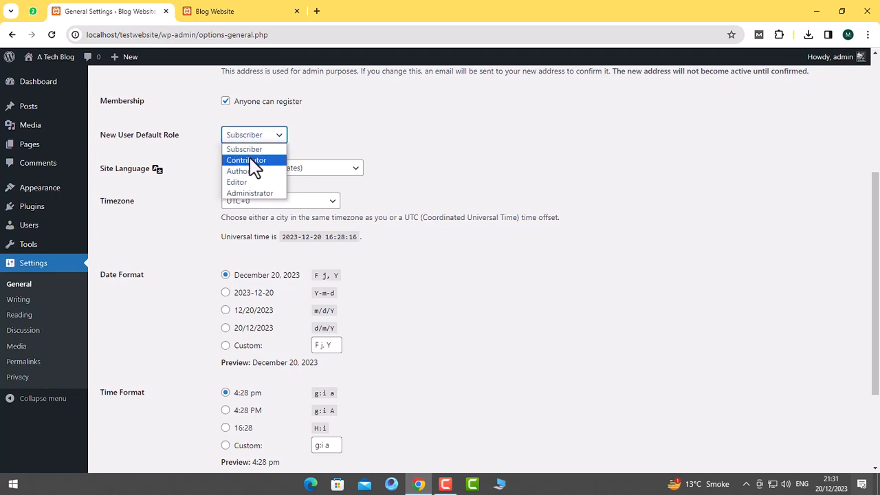
left_click(185, 159)
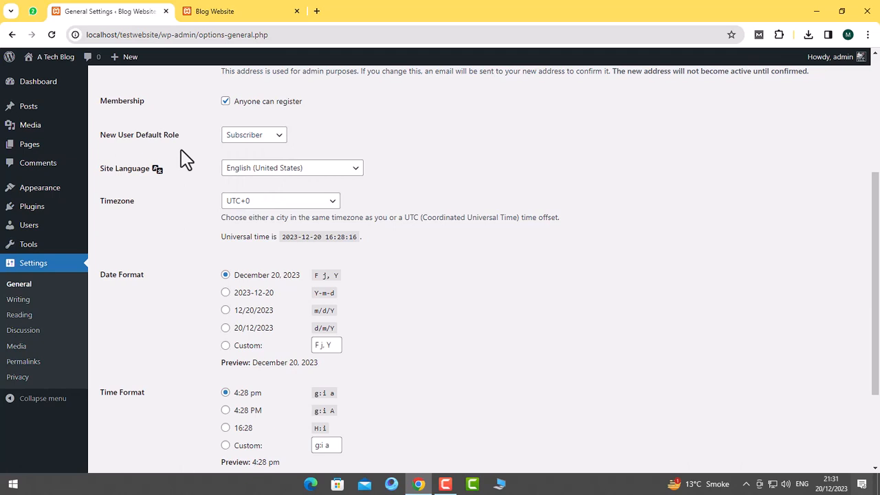
left_click(253, 136)
left_click(213, 135)
Look through the available site languages, leaving English (United States) selected.
left_click(233, 171)
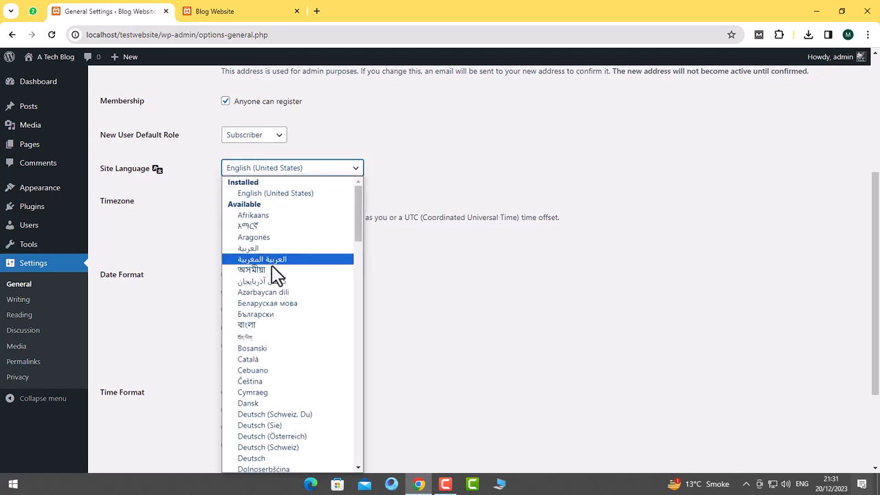
scroll(299, 319, "down", 15)
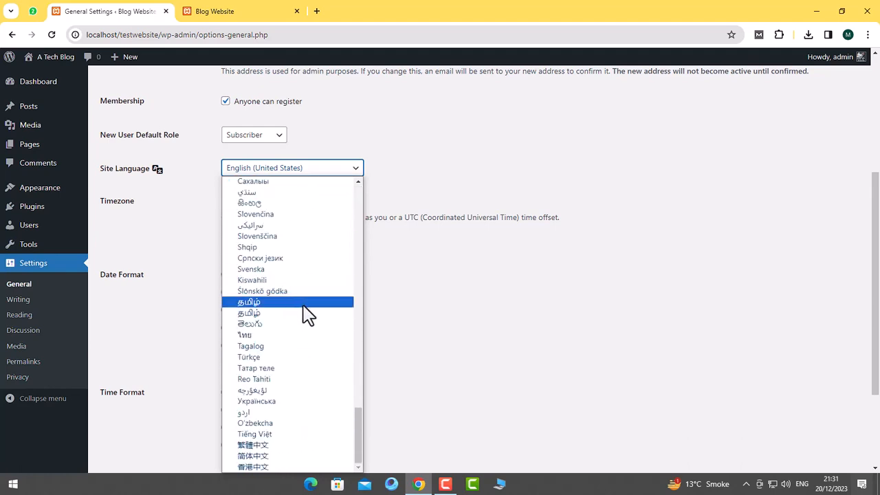
scroll(302, 313, "up", 15)
left_click(193, 185)
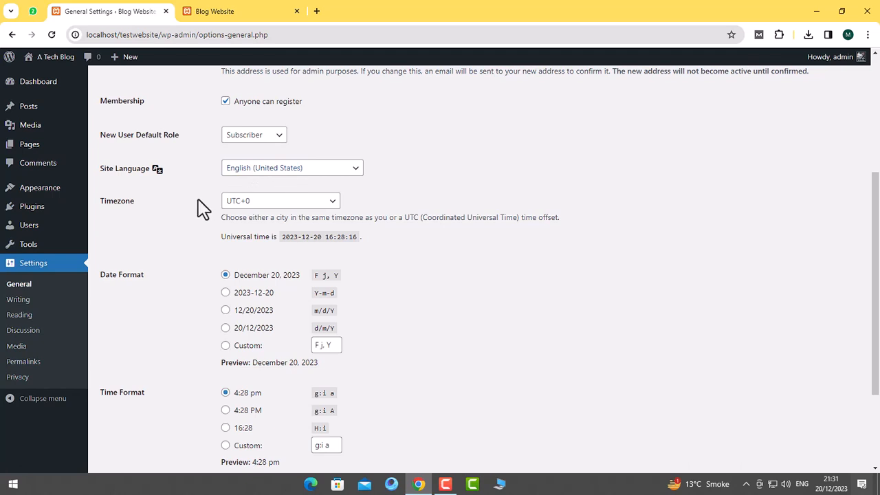
Set the site's timezone to the city Karachi.
scroll(180, 199, "down", 1)
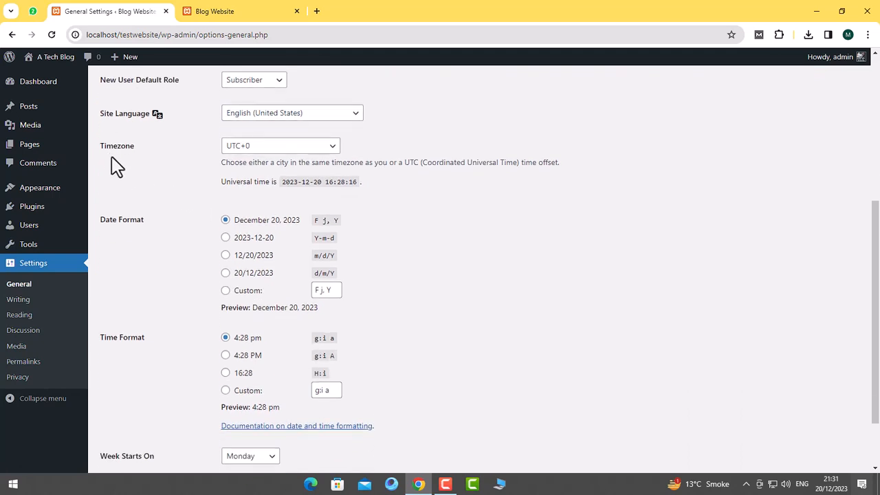
left_click(234, 152)
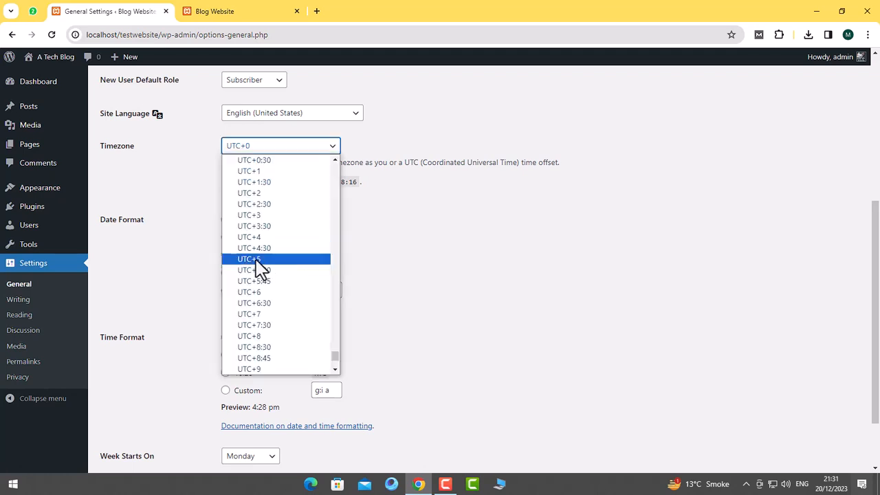
left_click(255, 262)
left_click(245, 150)
scroll(305, 295, "up", 15)
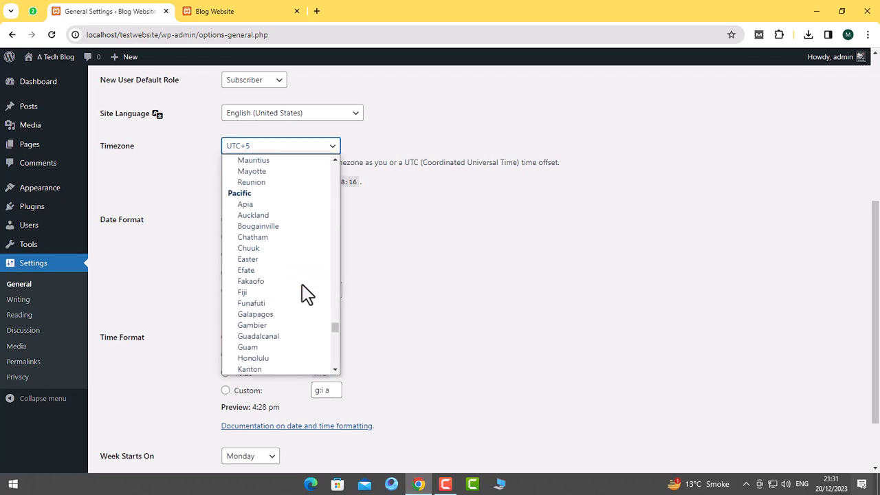
scroll(305, 295, "up", 10)
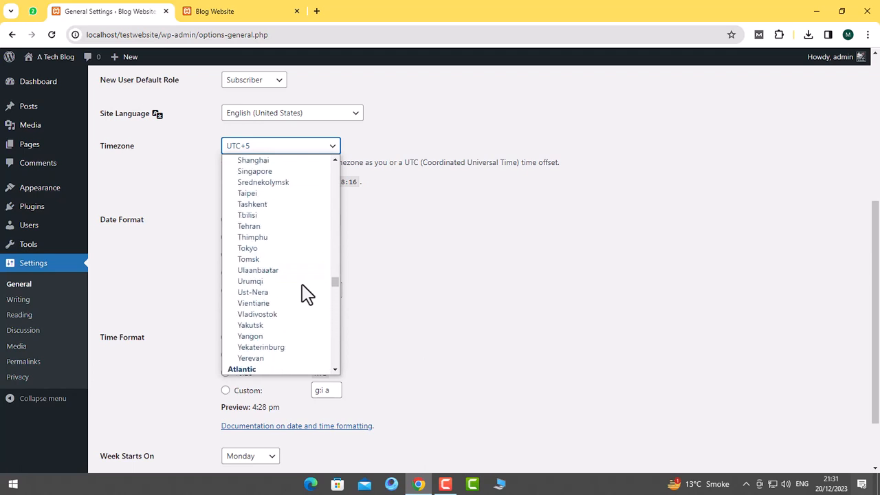
key("k")
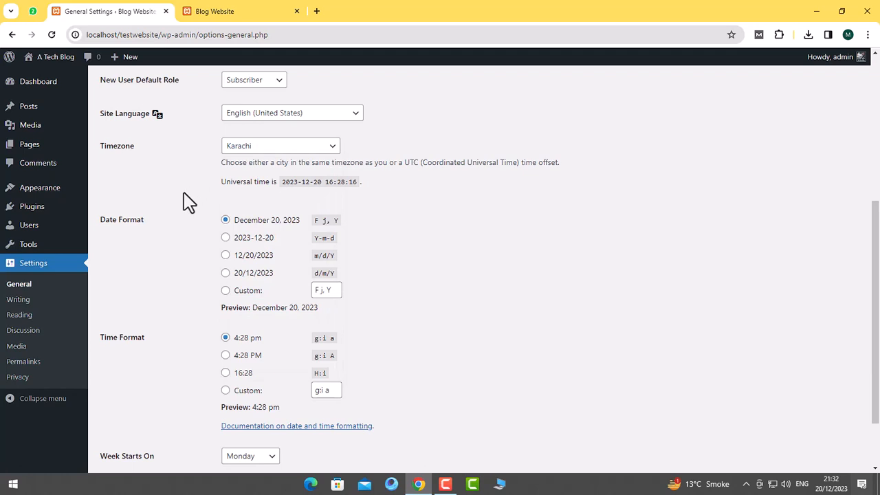
Inspect the custom date format and choose the "F j, Y" date format.
left_click_drag(102, 220, 143, 224)
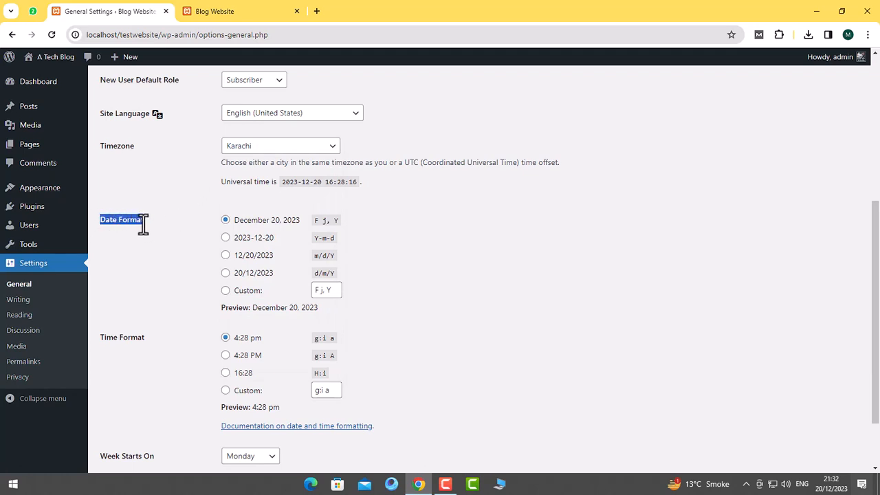
left_click(146, 223)
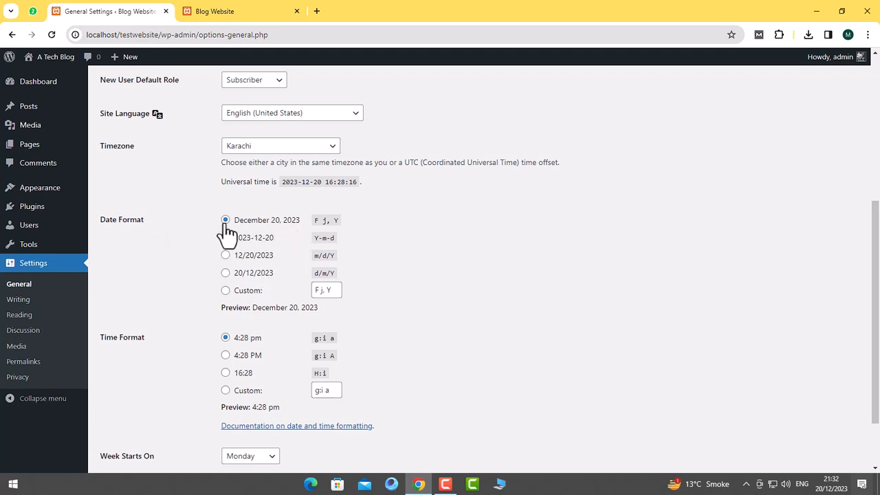
triple_click(330, 292)
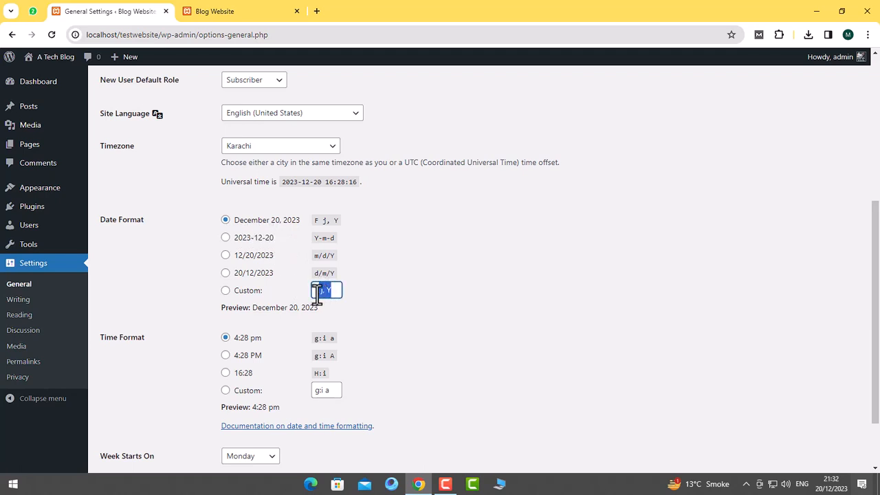
left_click(227, 291)
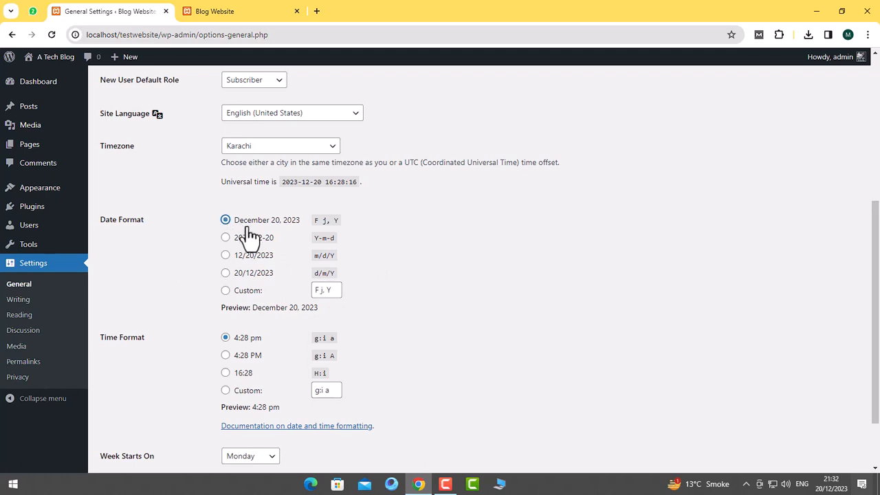
Set the time format to "g:i A" and save the General settings.
scroll(219, 265, "down", 2)
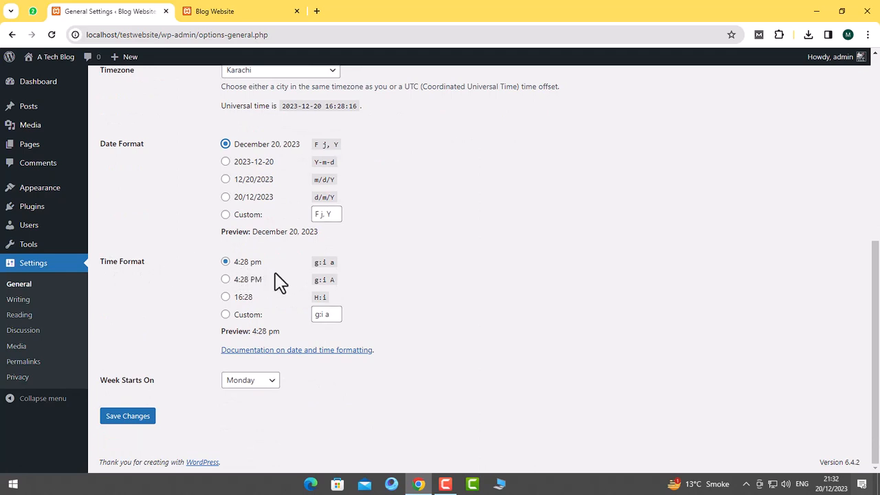
left_click(242, 282)
left_click(253, 393)
left_click(132, 421)
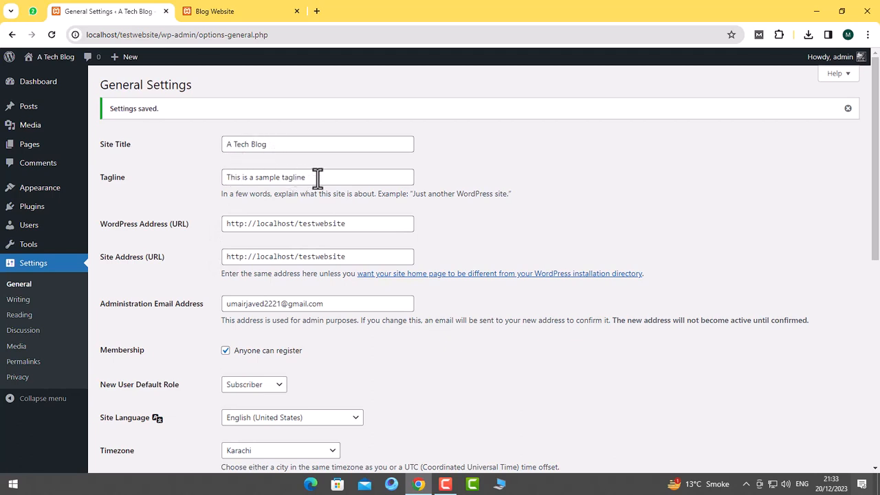
Reload the live front page and check its site title and tagline.
left_click(213, 11)
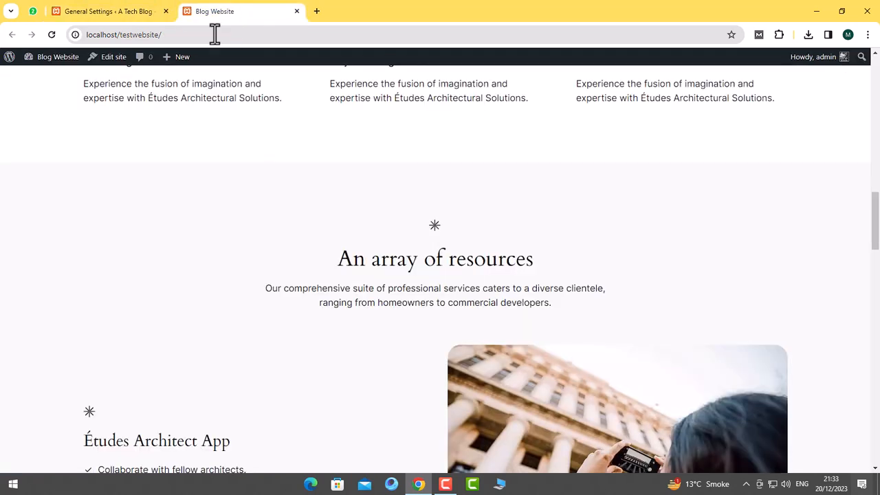
left_click(50, 35)
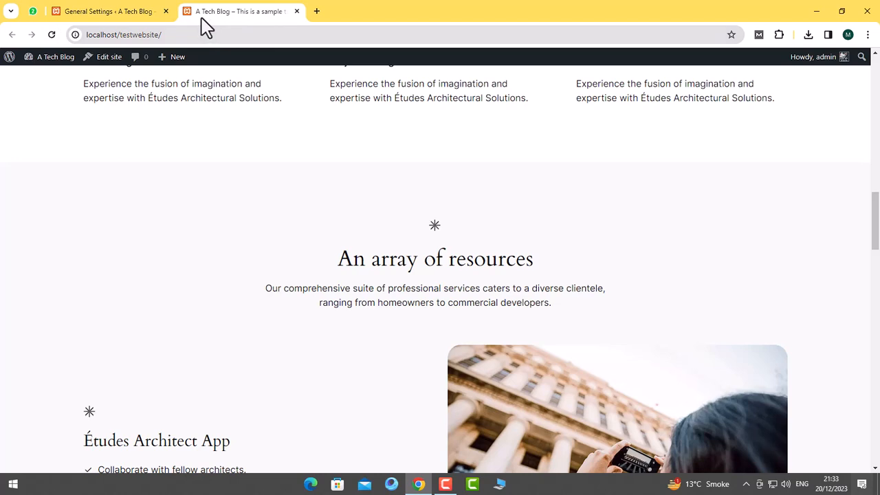
scroll(244, 180, "up", 14)
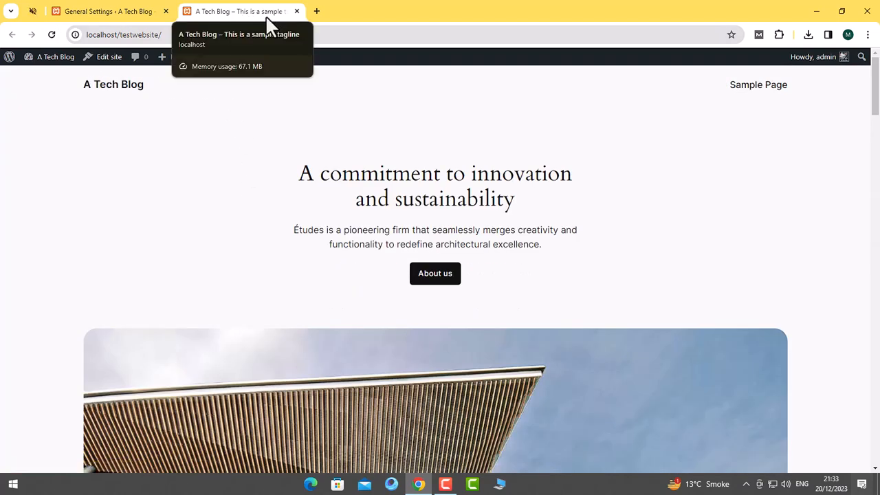
Check the saved date and time formats in the General settings, and open the Writing settings.
left_click(112, 10)
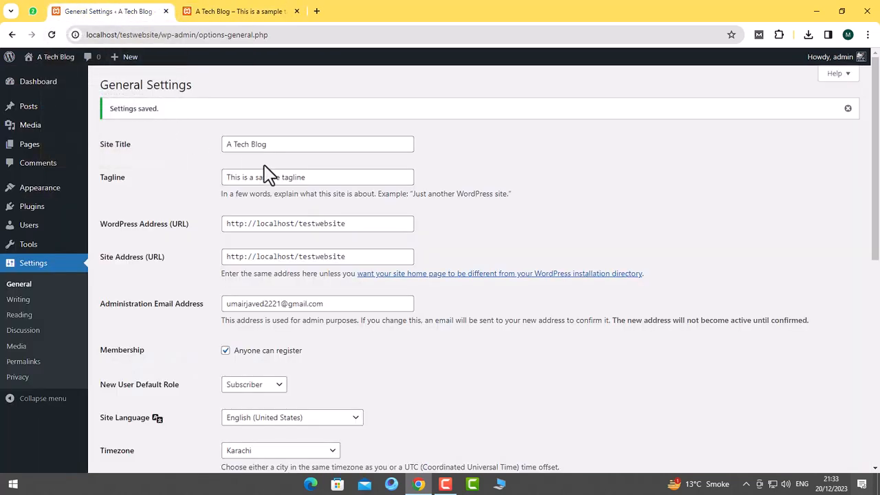
scroll(332, 210, "down", 6)
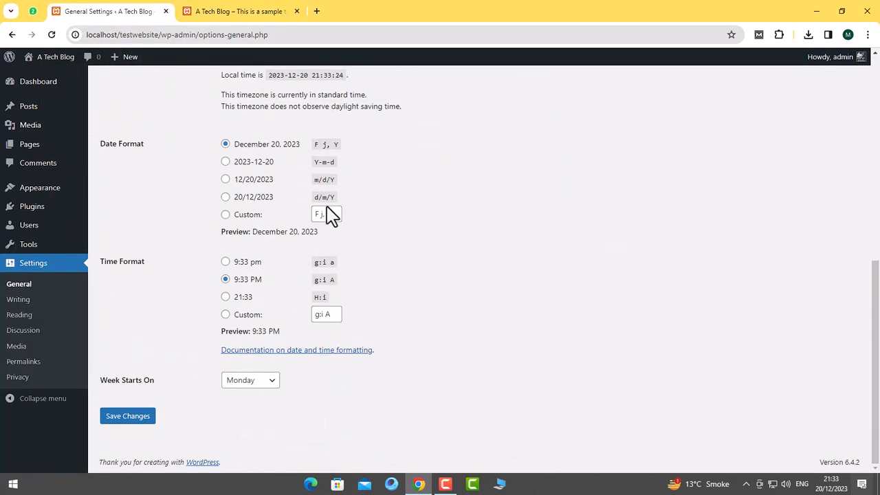
left_click(22, 299)
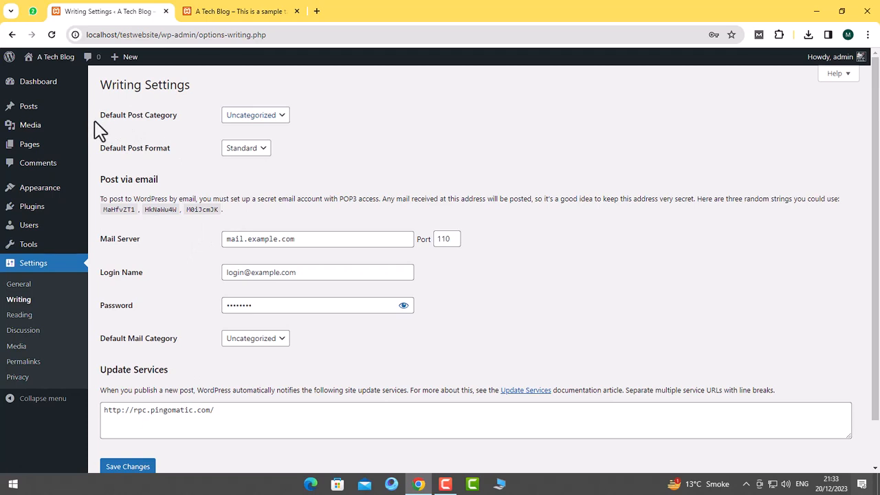
Review the Default Post Category and Default Post Format choices along with the remaining Writing settings.
left_click(245, 118)
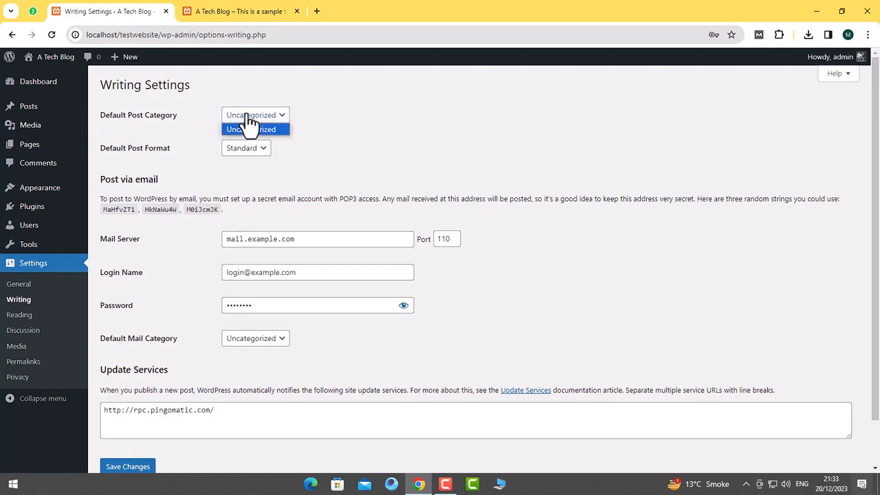
left_click(227, 131)
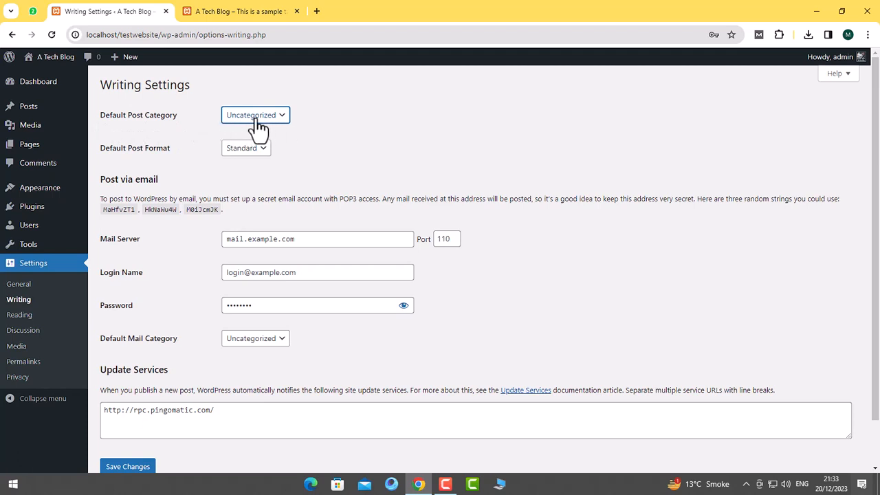
mouse_move(28, 110)
triple_click(104, 117)
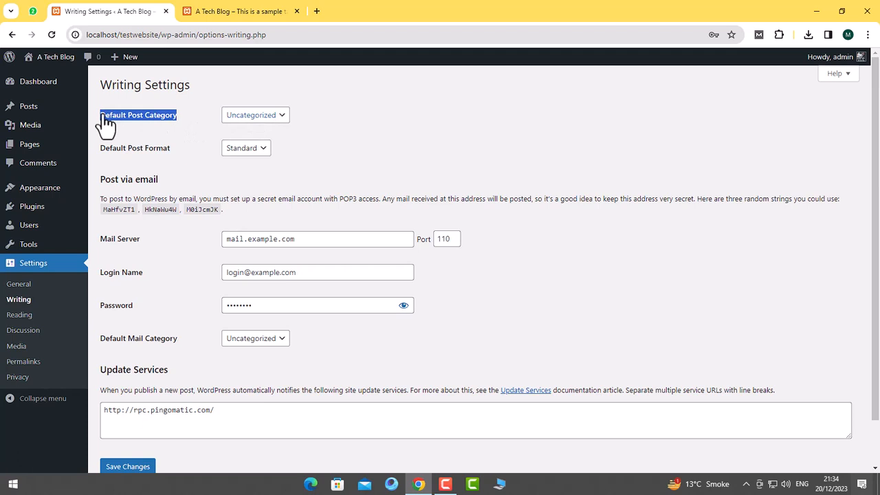
left_click(194, 147)
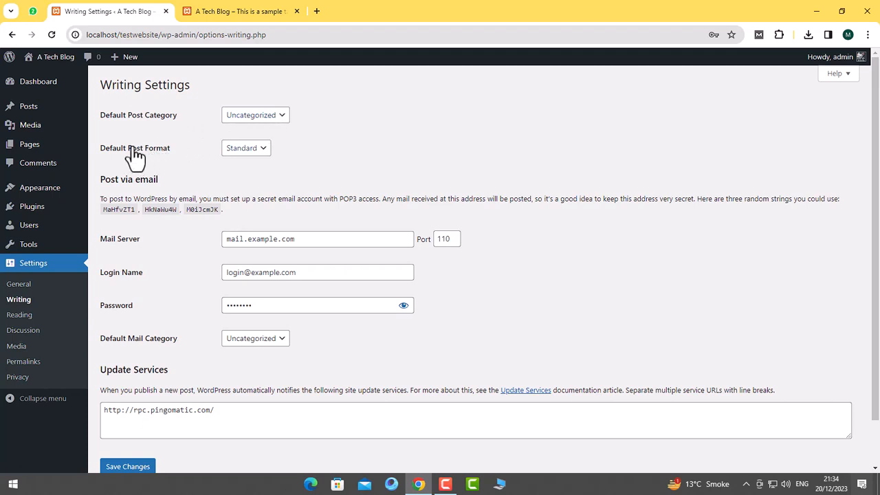
left_click(242, 149)
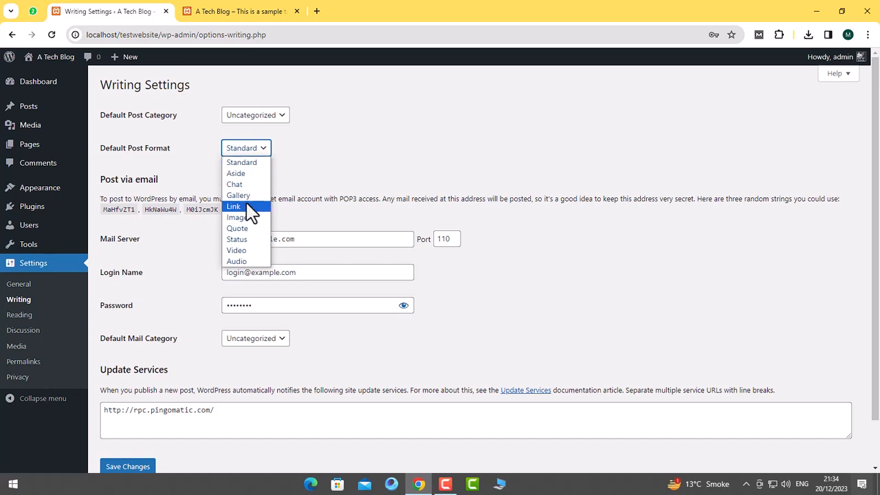
left_click(190, 184)
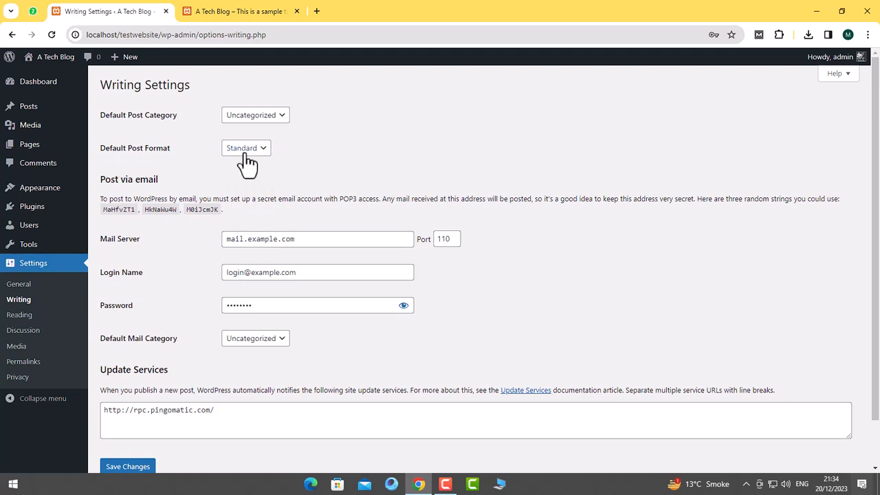
scroll(144, 236, "down", 1)
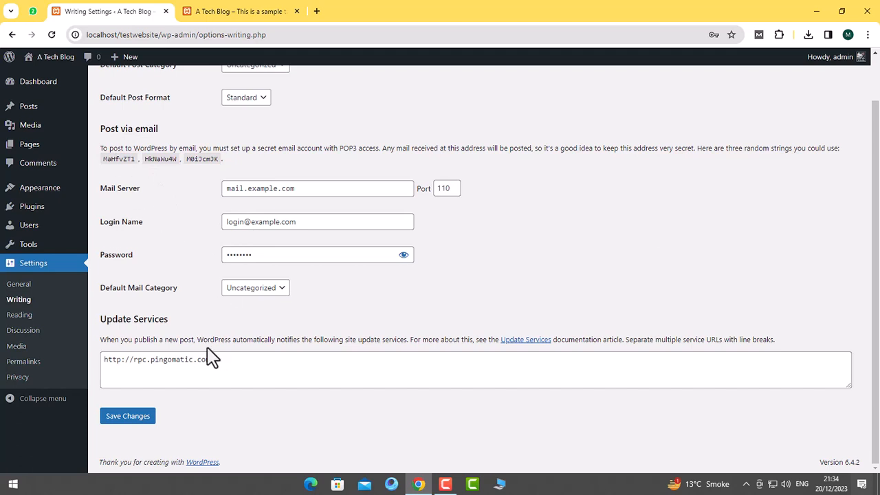
Open the Reading settings, try the static page homepage option, and reselect "Your latest posts".
left_click(21, 317)
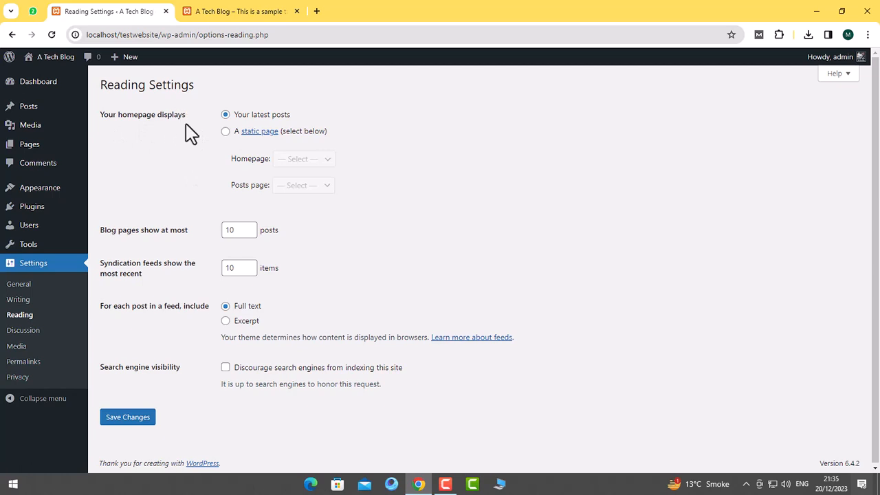
left_click(226, 132)
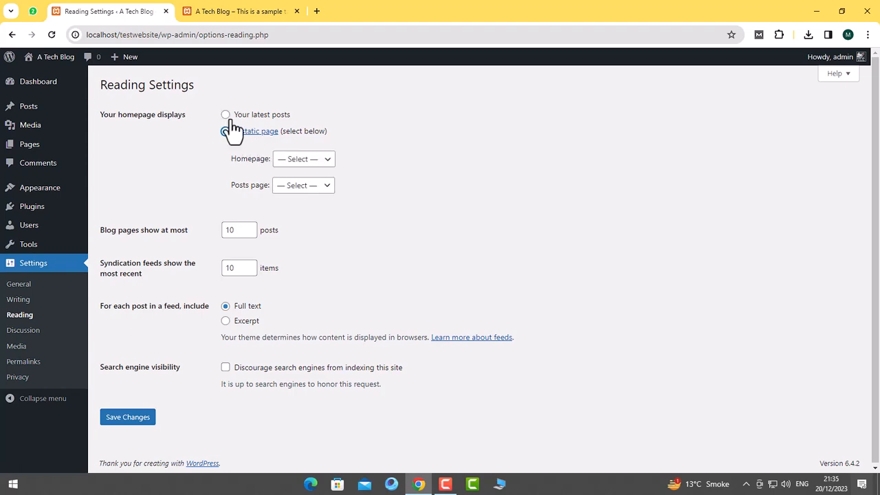
left_click(237, 115)
Look through the live front page's current content and return to the Reading settings.
left_click(206, 11)
scroll(426, 207, "down", 4)
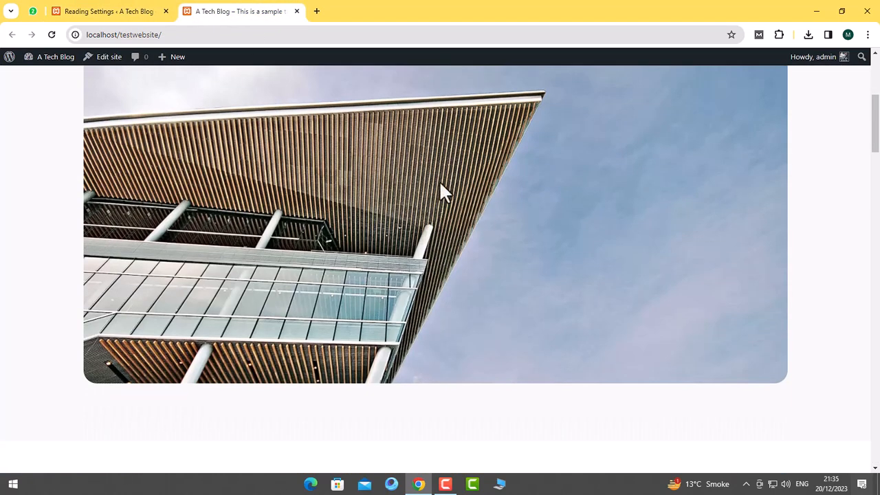
scroll(440, 185, "down", 15)
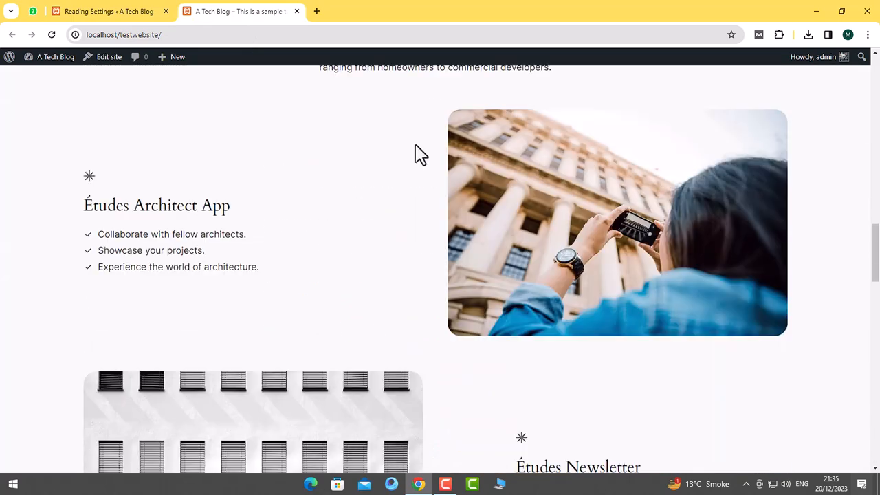
scroll(421, 155, "down", 2)
left_click(131, 12)
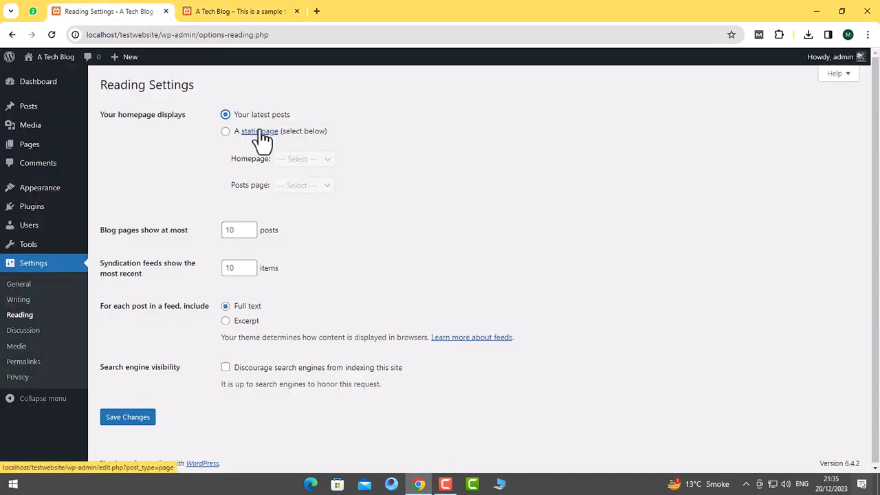
Set the homepage to display the static page "Sample Page" and save the Reading settings.
left_click(225, 132)
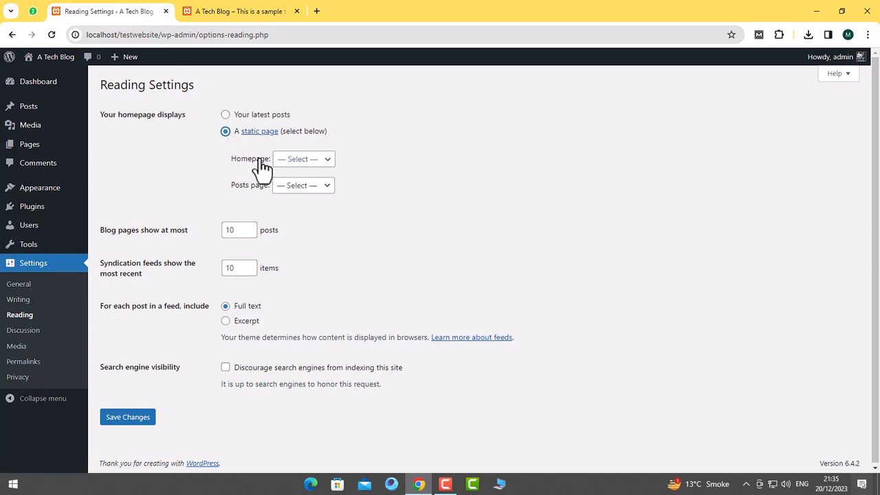
left_click(296, 161)
left_click(309, 185)
left_click(130, 419)
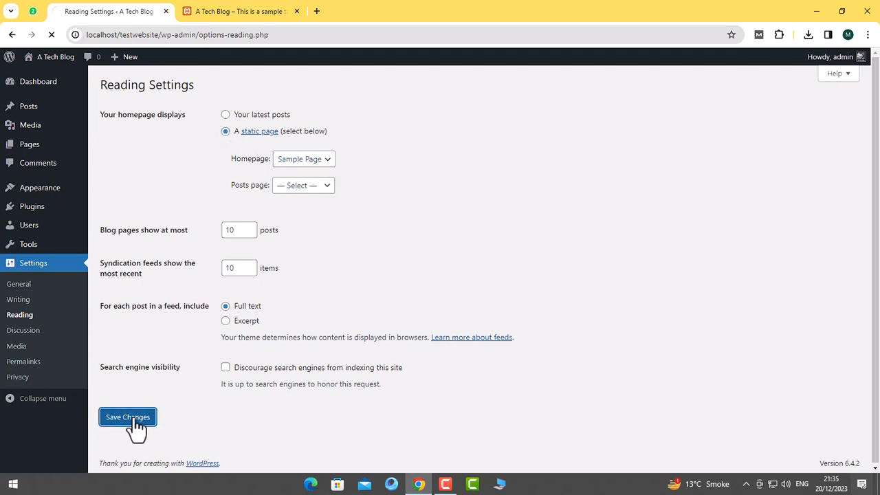
Reload the live front page to check which homepage it shows, and return to the Reading settings.
left_click(282, 14)
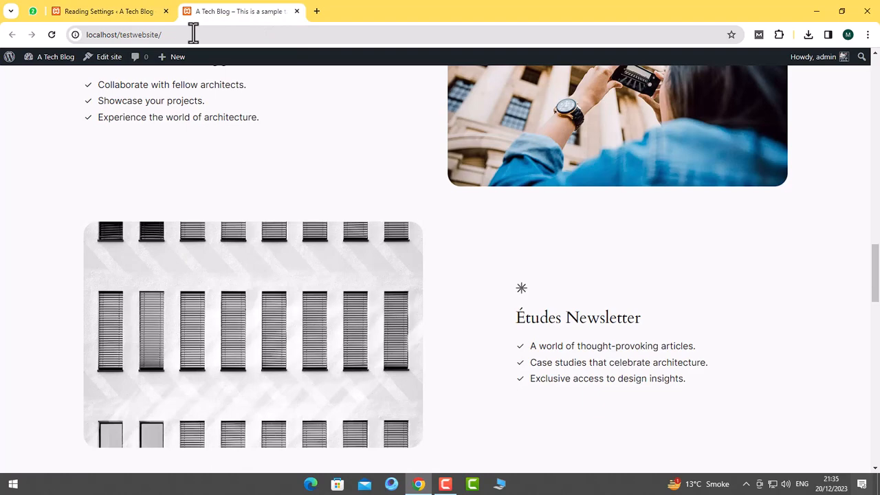
left_click(50, 34)
scroll(487, 226, "up", 7)
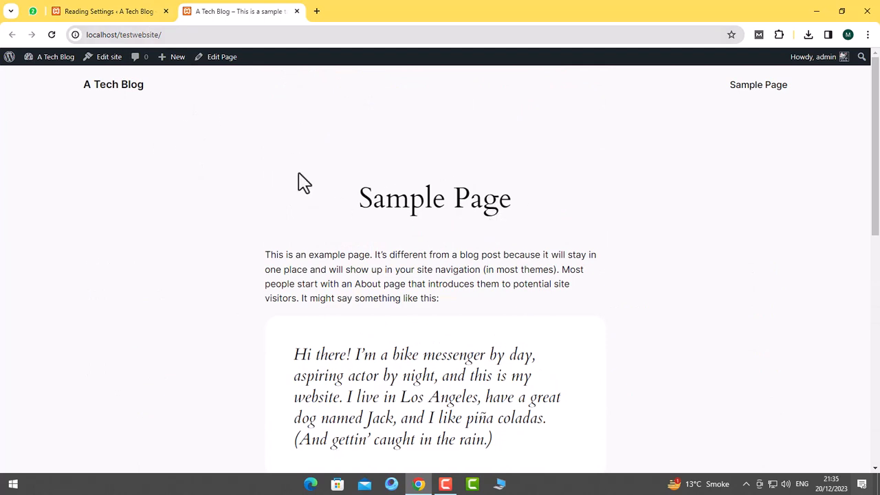
left_click(114, 11)
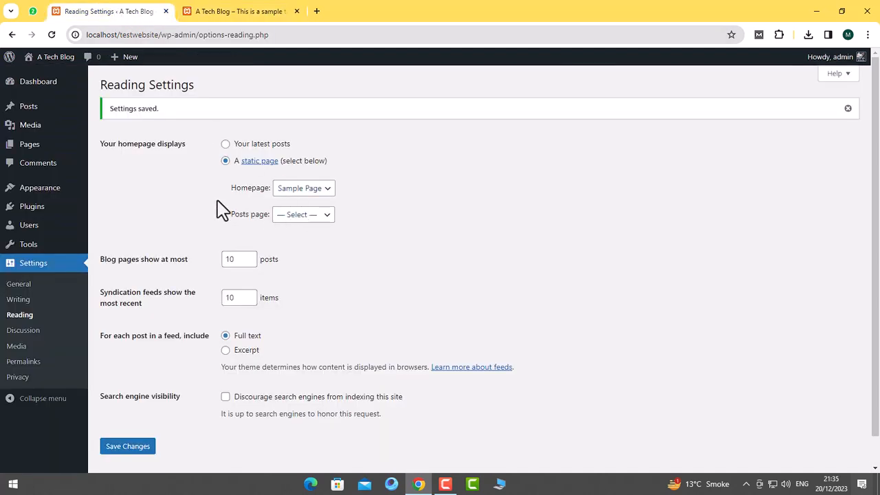
Inspect the pages available for the static Homepage setting and compare with the live front page.
left_click(302, 193)
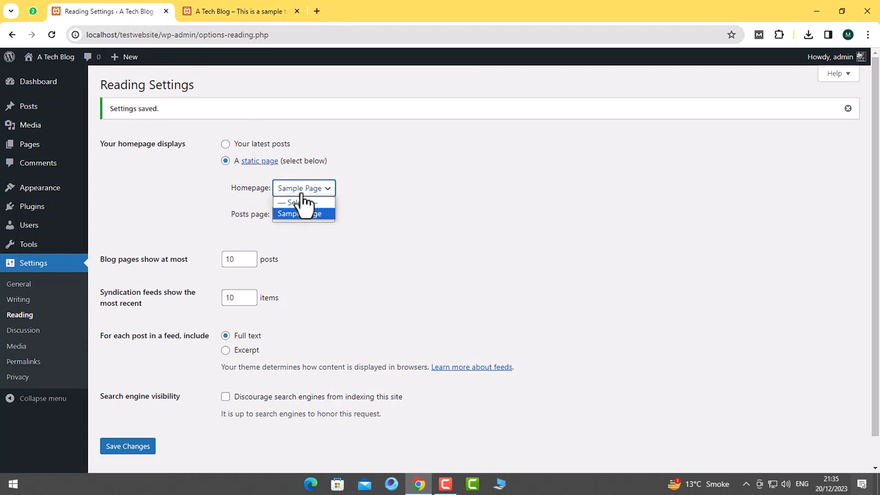
left_click(382, 205)
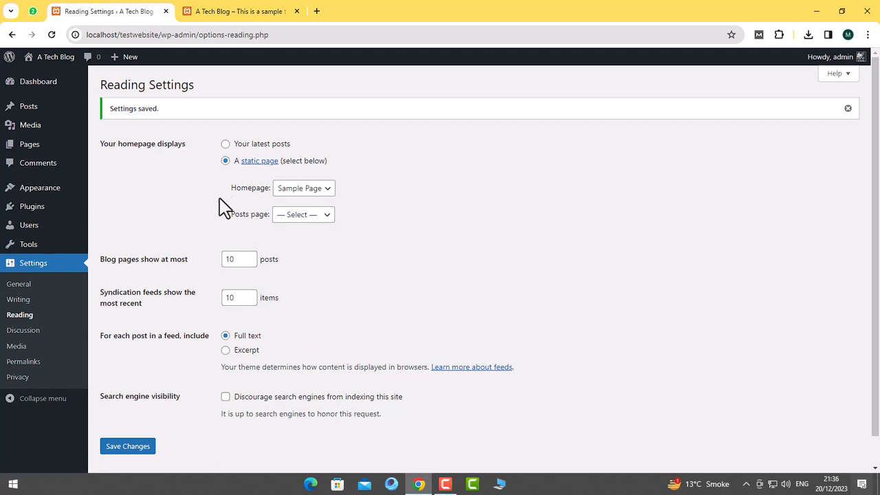
left_click(267, 10)
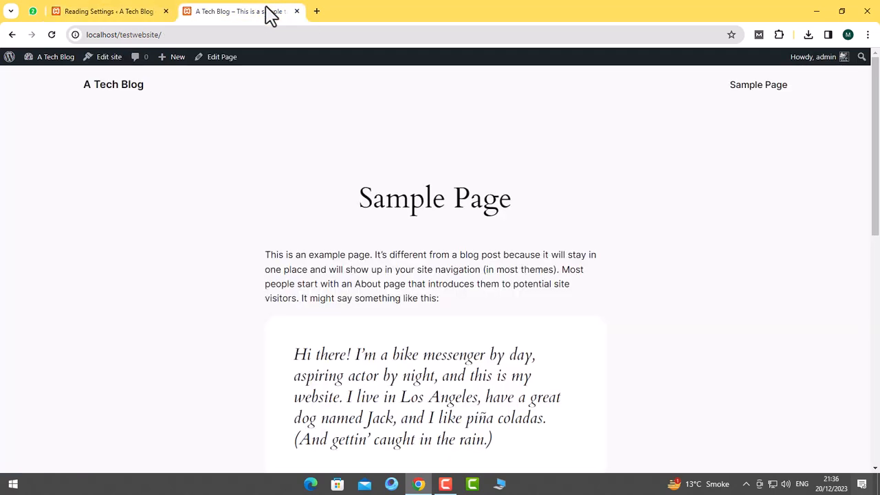
left_click(141, 10)
Set the homepage to display "Your latest posts", save the Reading settings, and check the live front page.
left_click(225, 144)
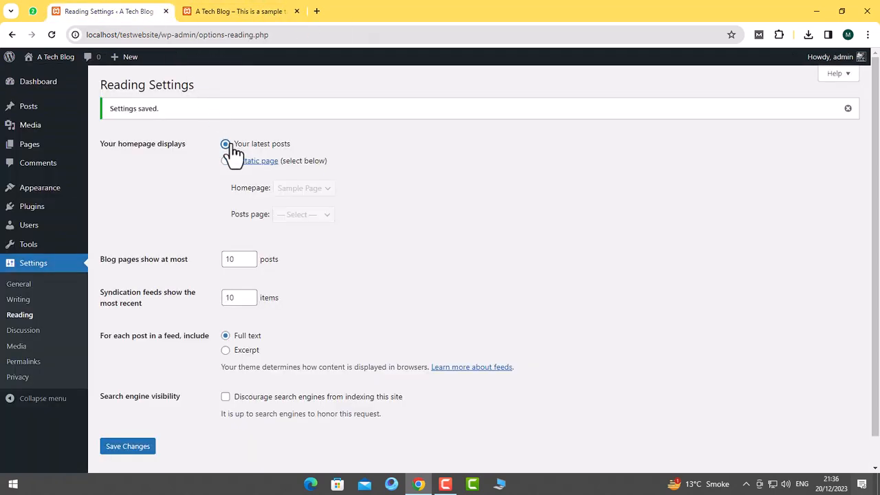
left_click(115, 450)
left_click(213, 10)
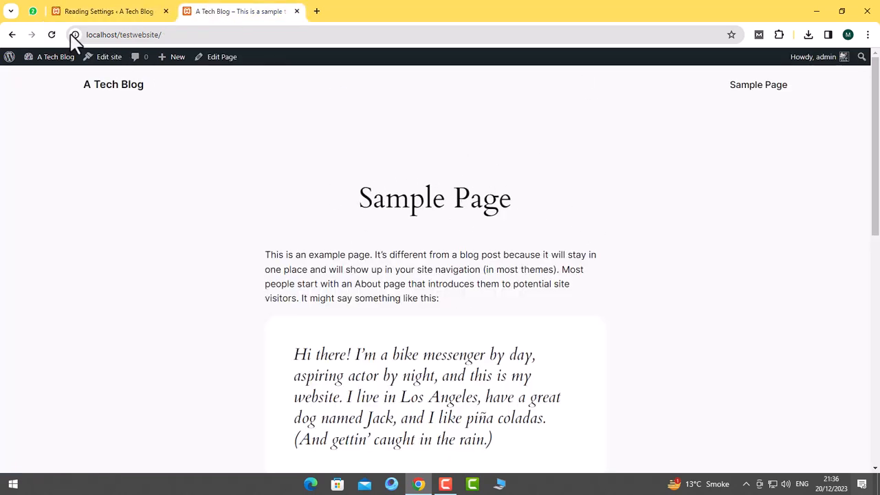
left_click(89, 10)
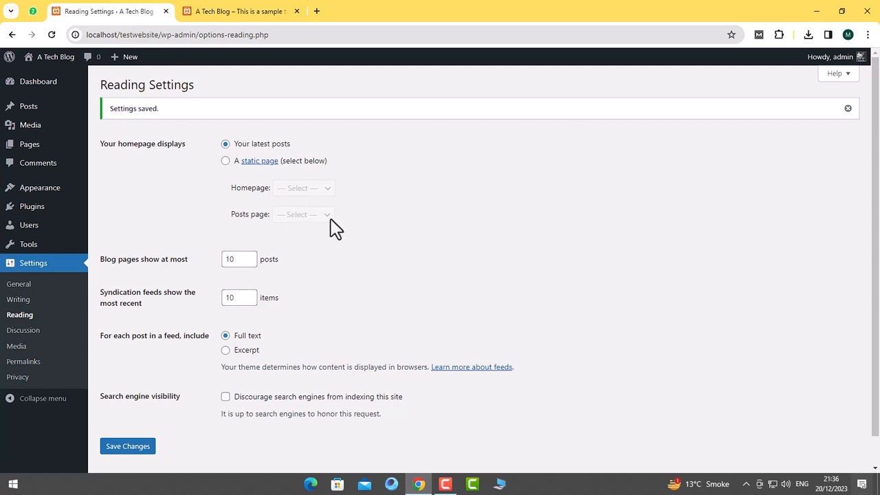
Set the maximum number of posts shown on blog pages to 50.
scroll(330, 227, "down", 1)
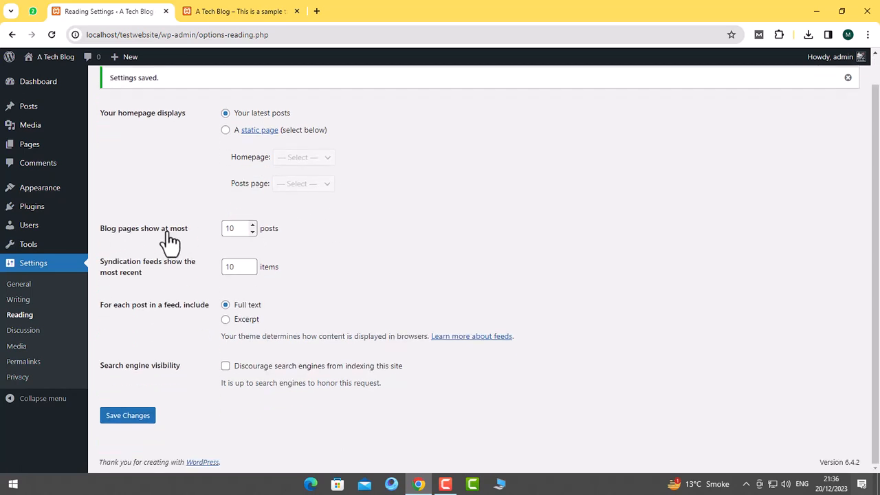
left_click(233, 231)
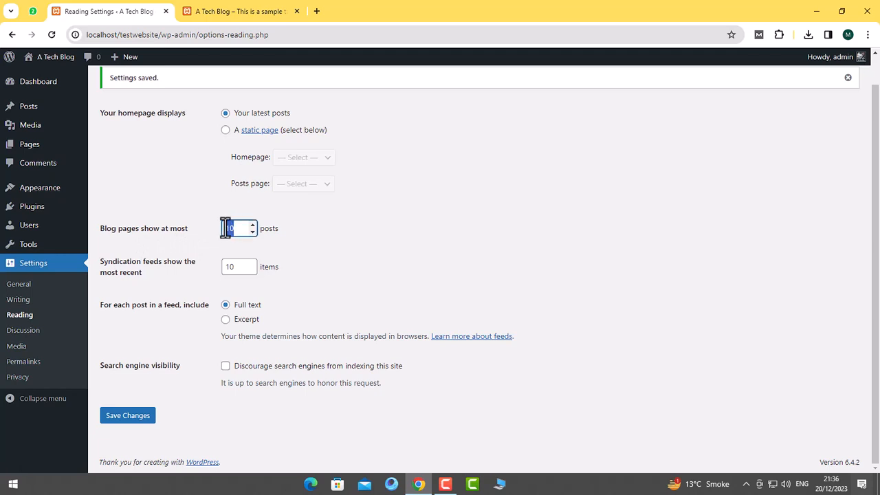
left_click(279, 248)
left_click_drag(239, 231, 225, 240)
left_click(178, 216)
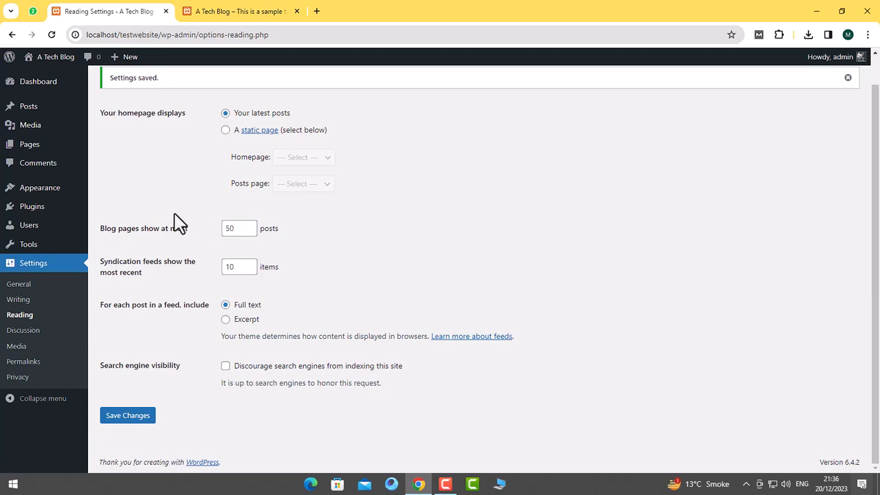
Examine the labels of the blog page and syndication feed limits in the Reading settings.
left_click_drag(192, 232, 103, 233)
left_click(141, 242)
left_click_drag(103, 265, 157, 285)
left_click(165, 288)
left_click_drag(154, 280, 95, 246)
left_click(163, 289)
Set the maximum number of posts shown on blog pages to 20.
left_click_drag(231, 227, 195, 230)
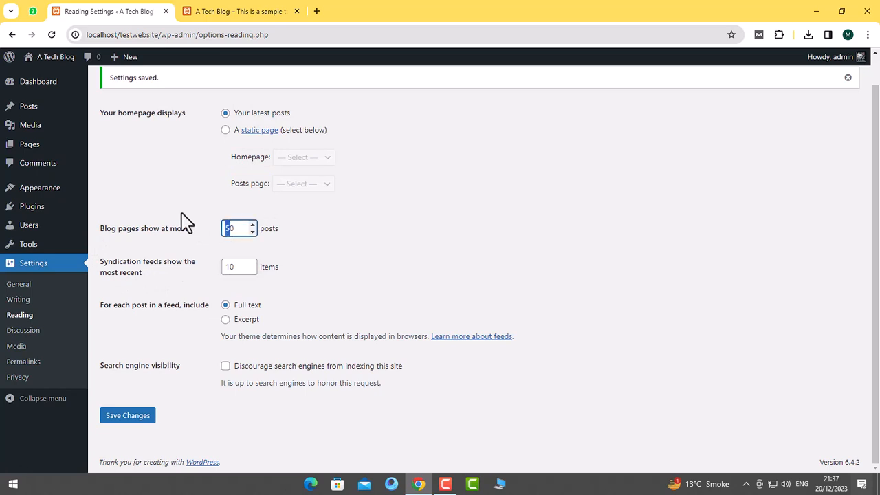
type("20")
left_click(159, 365)
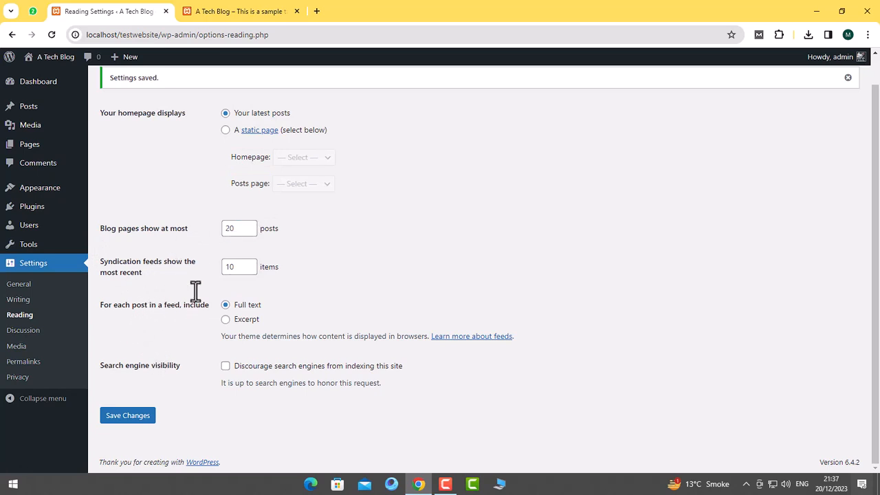
Examine how content appears on the live front page and compare it with the Full text and Excerpt feed options.
left_click(224, 14)
scroll(418, 167, "down", 9)
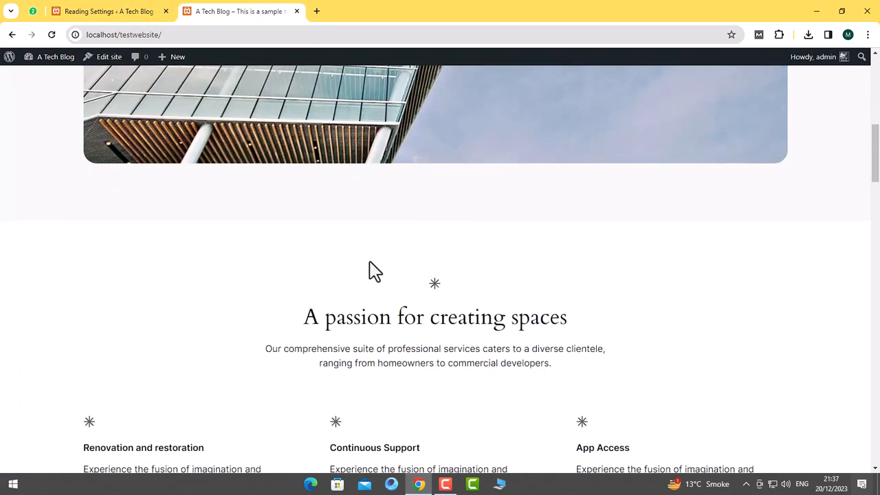
scroll(283, 442, "down", 3)
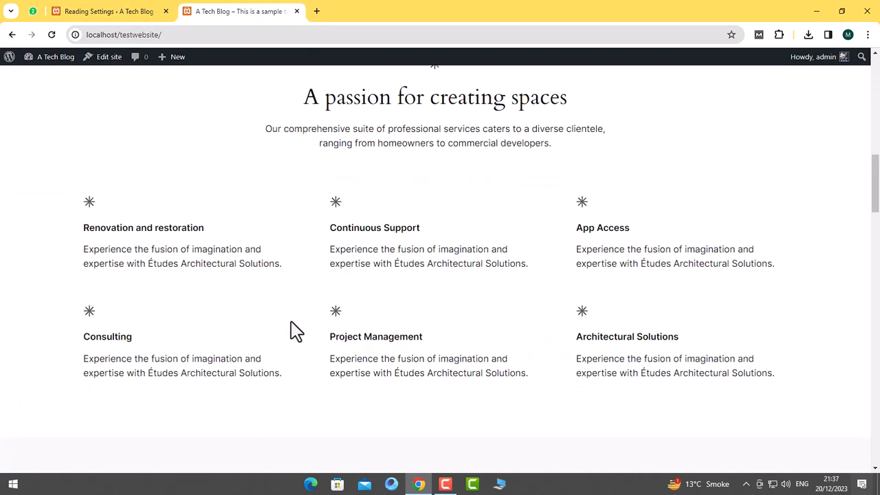
left_click(151, 11)
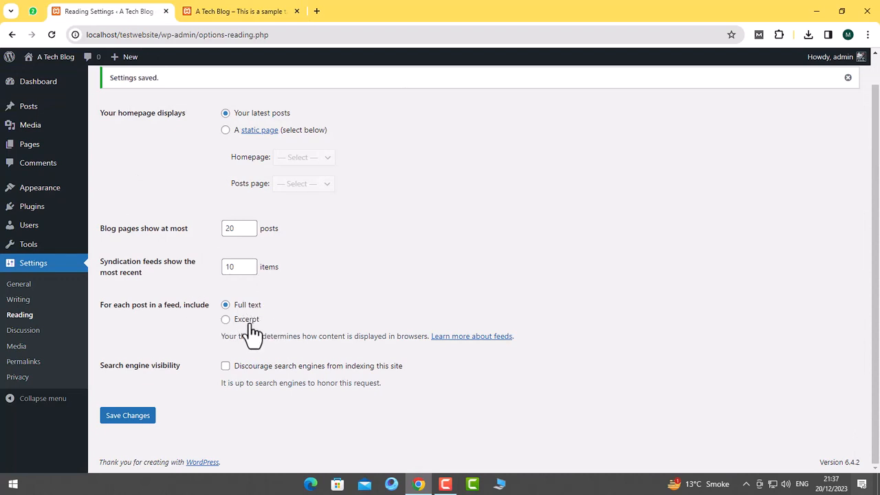
left_click(239, 11)
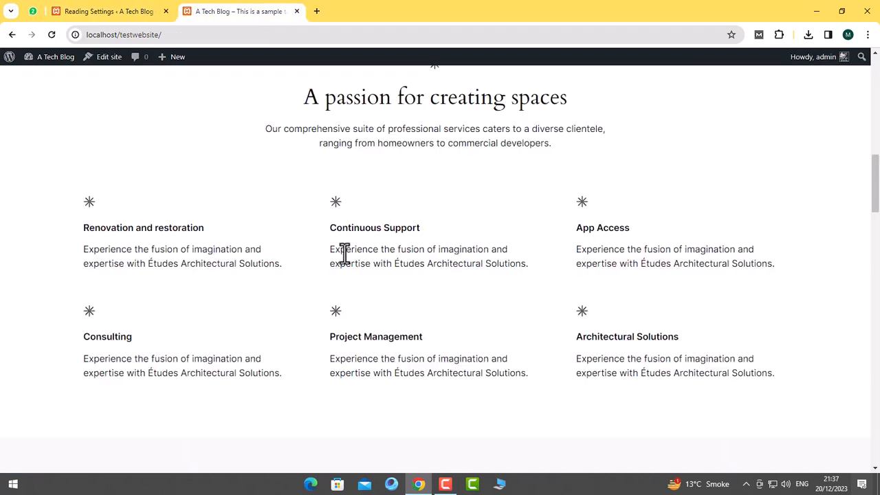
scroll(309, 291, "up", 3)
scroll(310, 291, "up", 4)
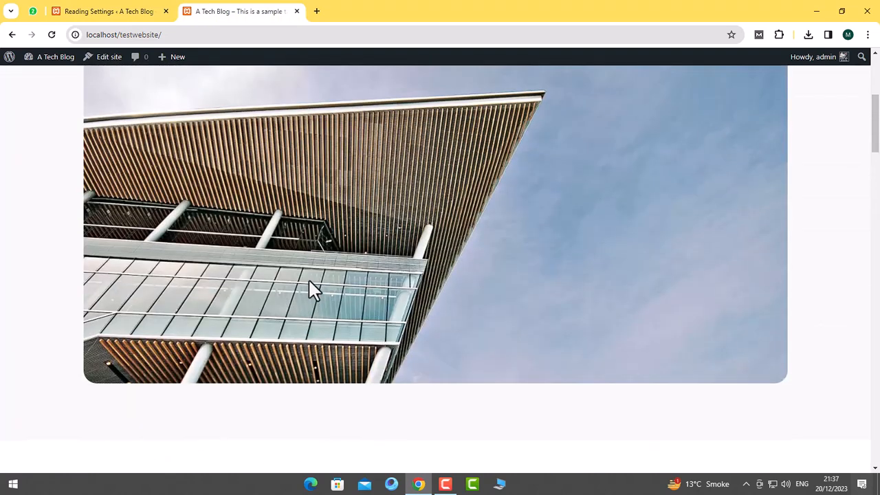
scroll(310, 291, "up", 4)
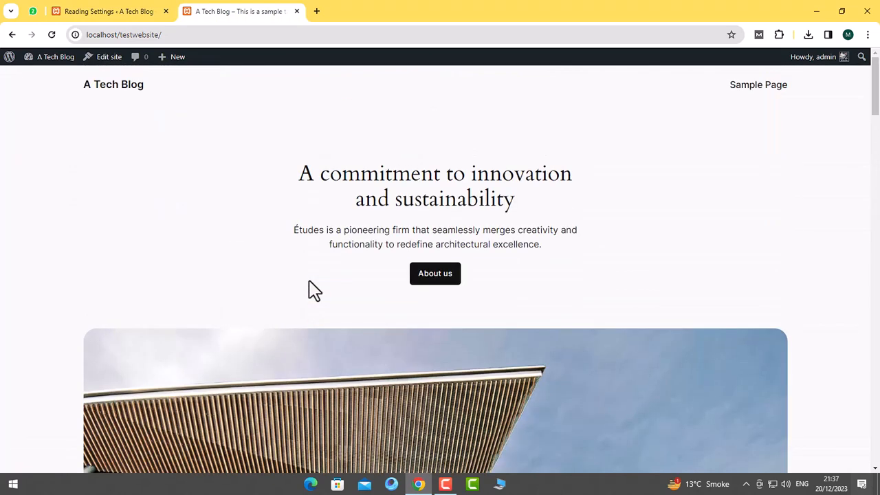
left_click(137, 11)
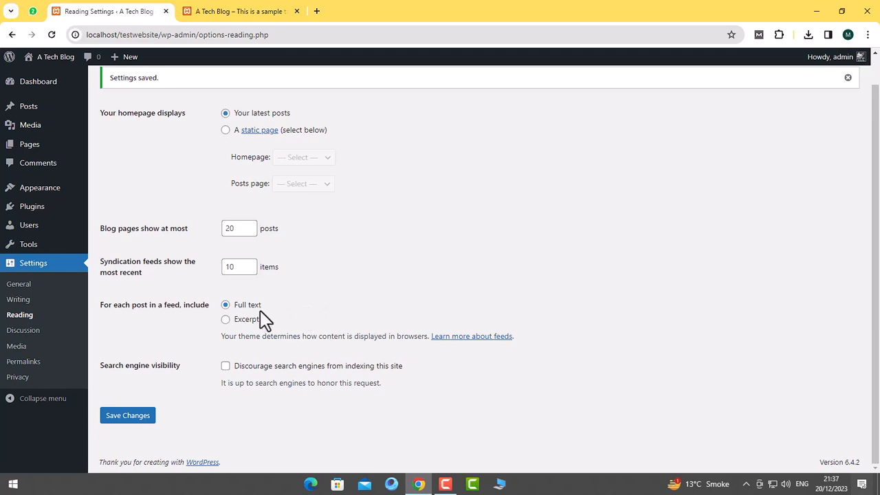
Set each post in a feed to include only the Excerpt and save the Reading settings.
left_click(226, 320)
left_click_drag(102, 379, 169, 377)
left_click(178, 375)
left_click(125, 415)
Open the Discussion settings and review the default post settings and the other comment settings.
left_click(38, 332)
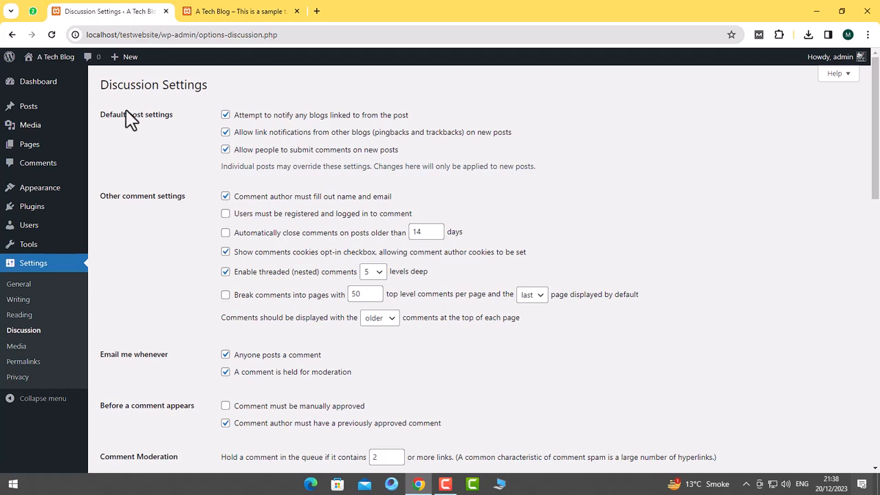
left_click_drag(93, 117, 192, 128)
left_click(190, 137)
scroll(315, 167, "down", 1)
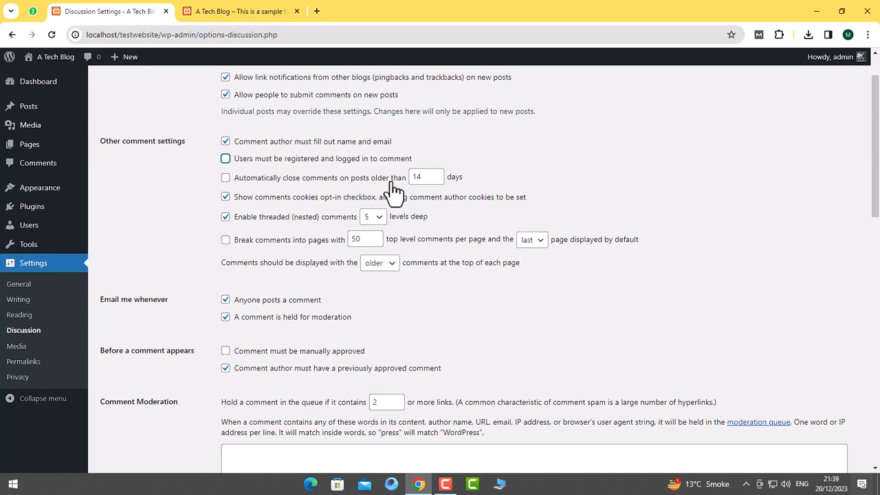
left_click(226, 178)
left_click(417, 178)
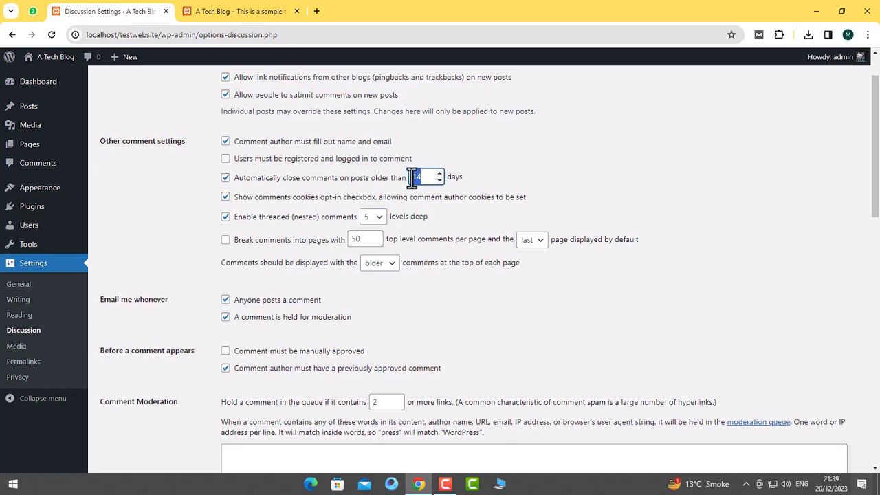
left_click(356, 180)
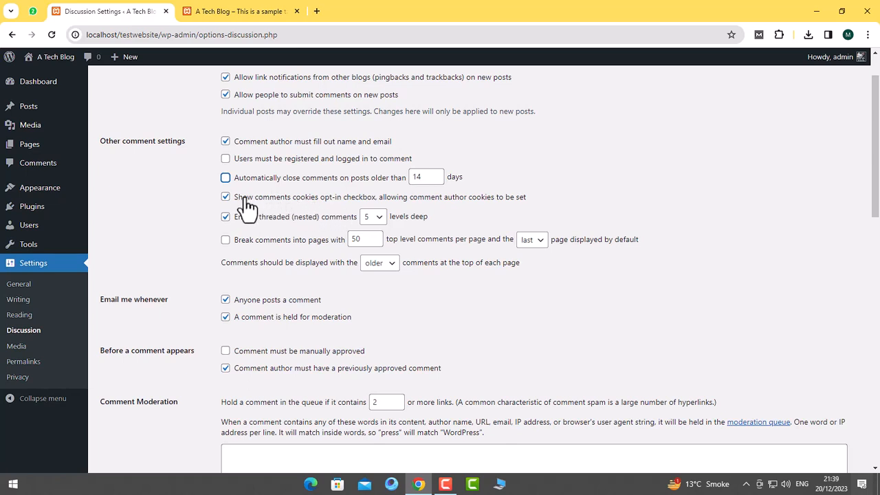
Set threaded (nested) comments to 2 levels deep.
left_click(270, 205)
left_click(375, 218)
left_click(372, 232)
Break comments into pages with 20 top level comments each and display newer comments at the top of each page.
scroll(304, 200, "down", 1)
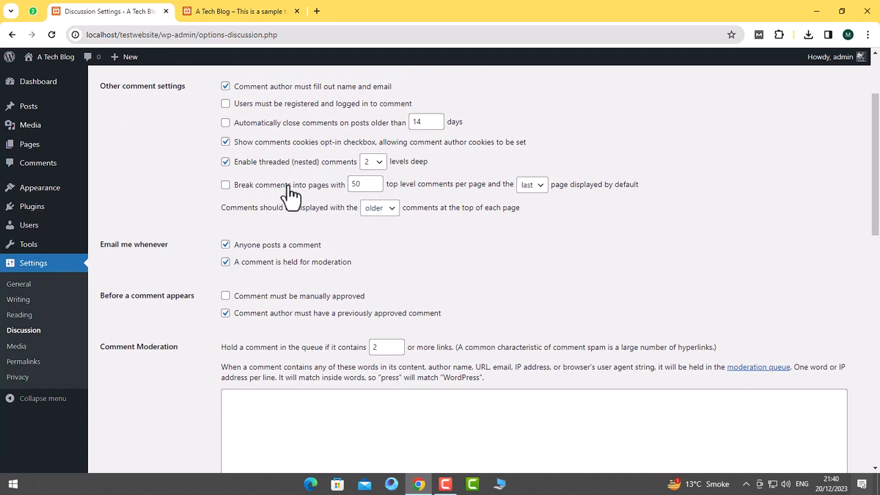
double_click(354, 184)
left_click(334, 187)
double_click(356, 184)
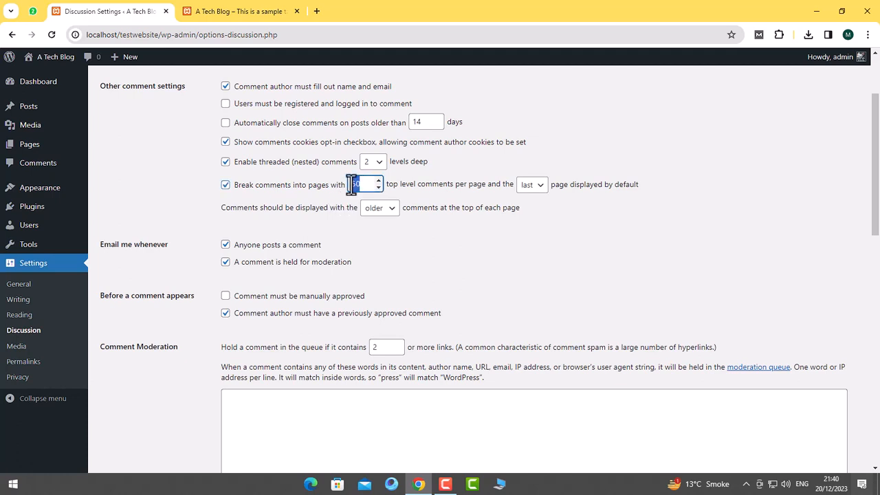
type("20")
left_click(389, 219)
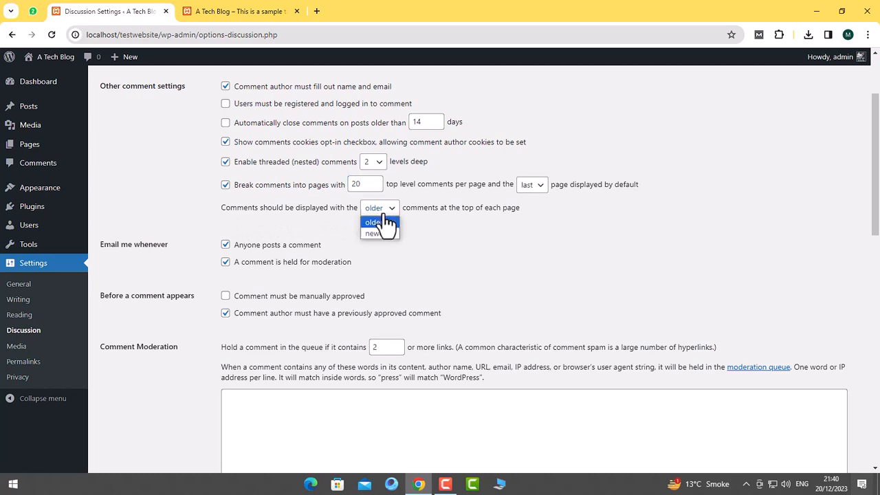
left_click(378, 234)
Disable the email notifications for anyone posting a comment and for comments held for moderation.
scroll(200, 204, "down", 1)
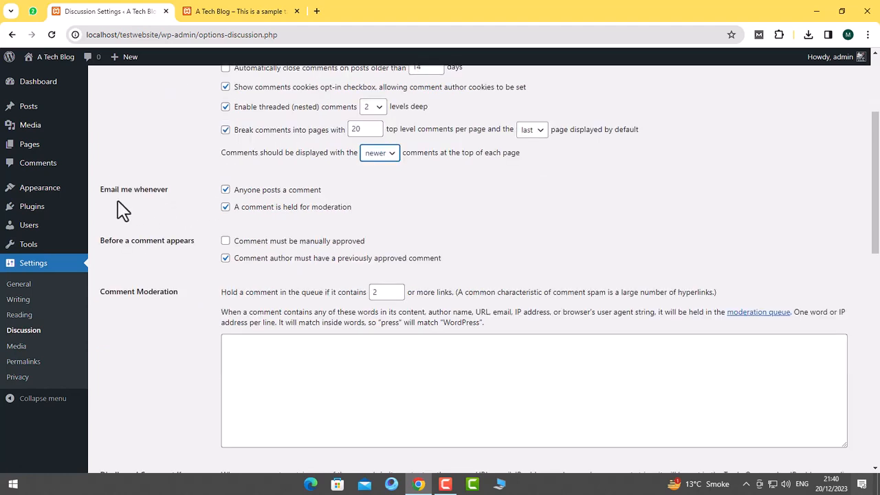
left_click_drag(101, 189, 145, 192)
left_click(155, 201)
scroll(192, 204, "down", 1)
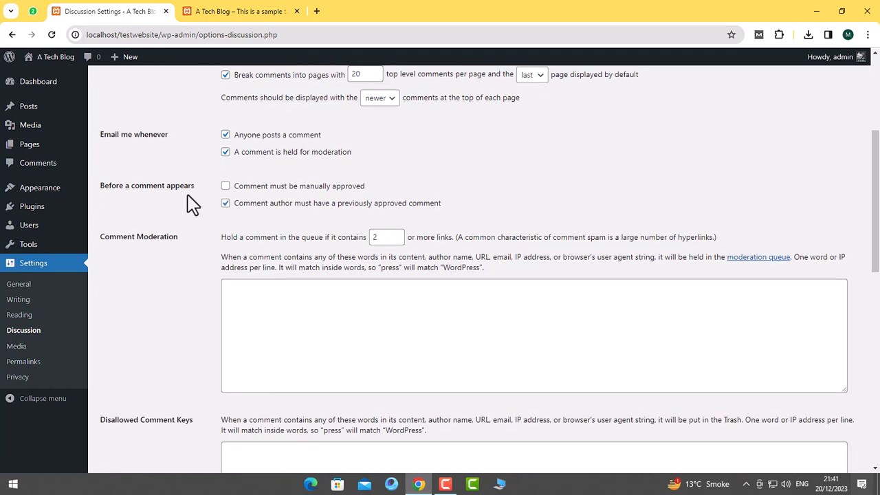
left_click(228, 136)
Require comments to be manually approved before they appear, keeping the previously approved comment requirement enabled.
left_click(226, 186)
left_click(230, 189)
left_click(226, 186)
left_click(225, 203)
scroll(219, 213, "down", 6)
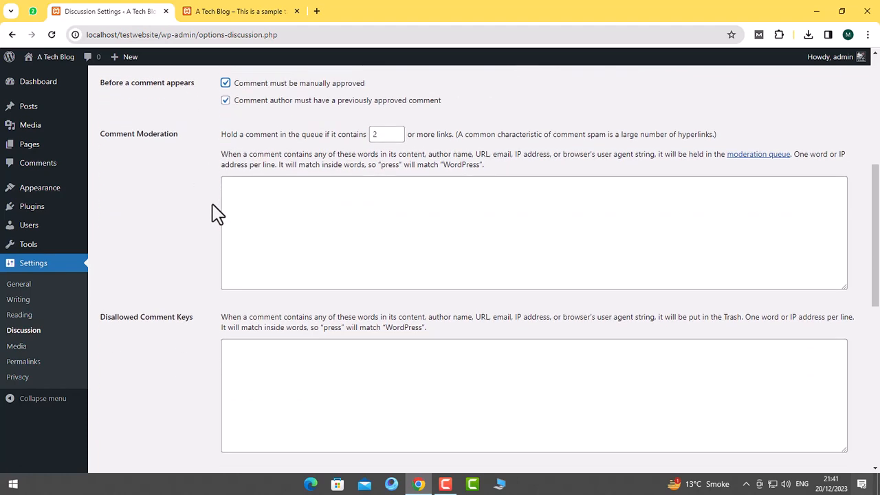
Set Comment Moderation to hold a comment in the queue if it contains 1 or more links.
scroll(215, 210, "up", 2)
scroll(215, 210, "up", 3)
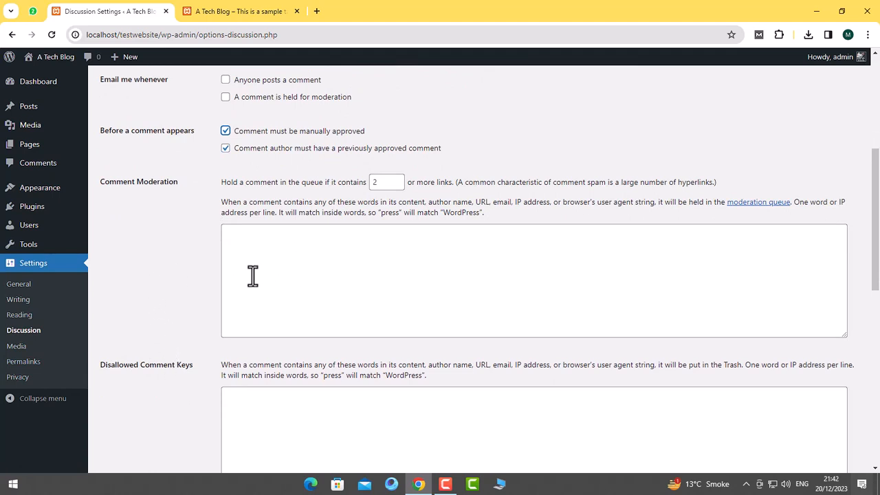
left_click(300, 262)
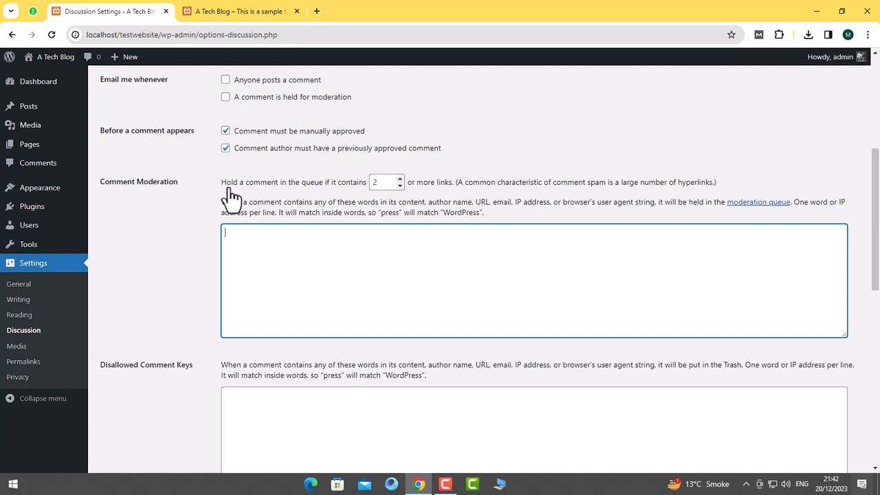
double_click(378, 184)
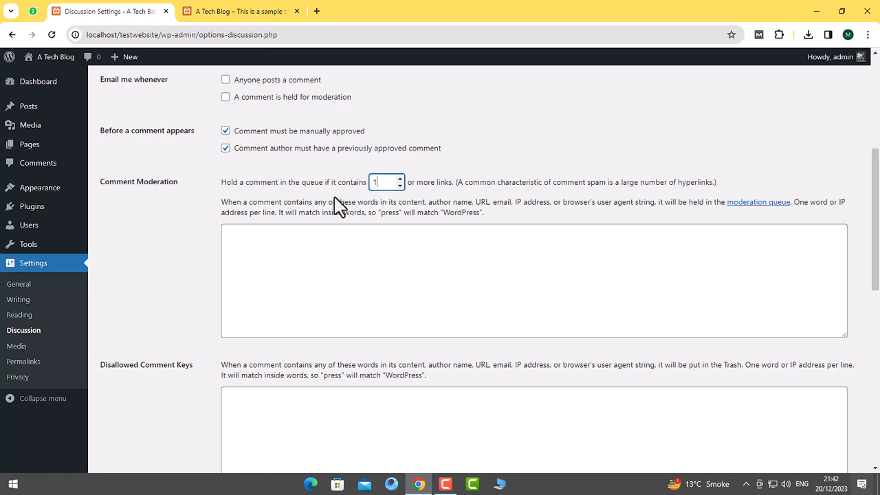
left_click(196, 249)
Switch to Notepad and look through the WordPress comment blacklist words file down to its end.
left_click(322, 247)
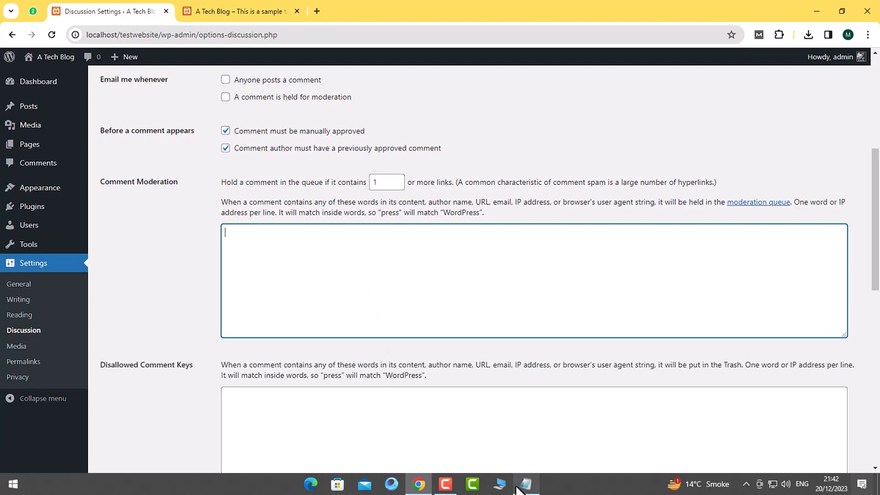
left_click(520, 484)
scroll(221, 142, "down", 13)
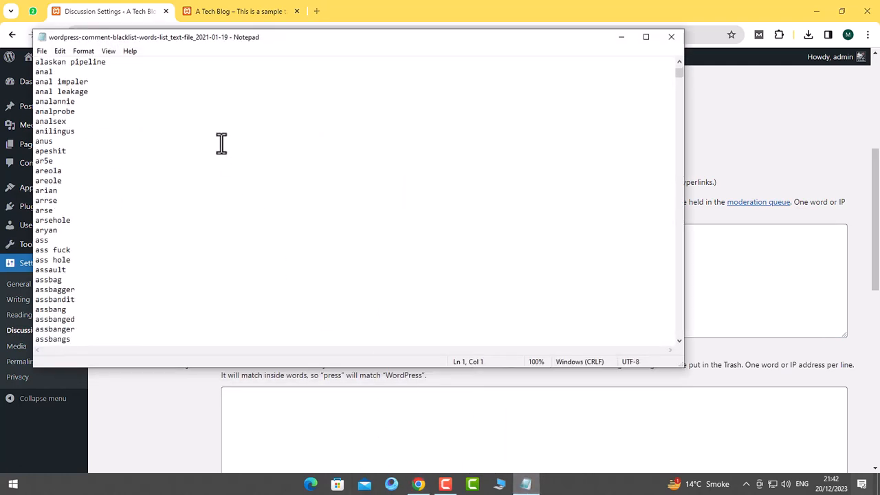
scroll(222, 142, "down", 16)
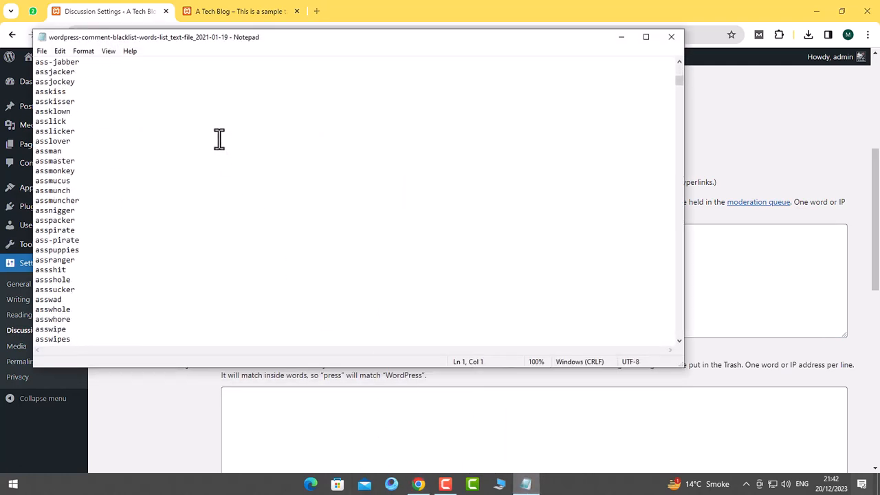
scroll(219, 140, "down", 18)
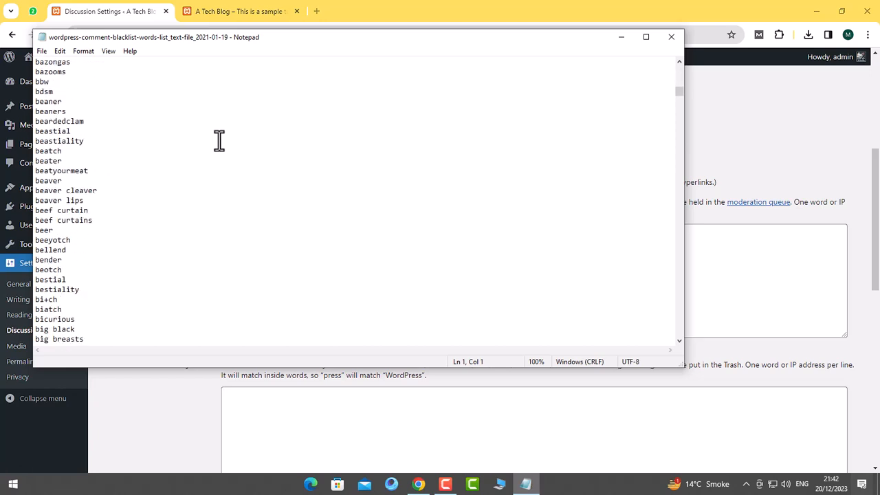
scroll(218, 140, "down", 20)
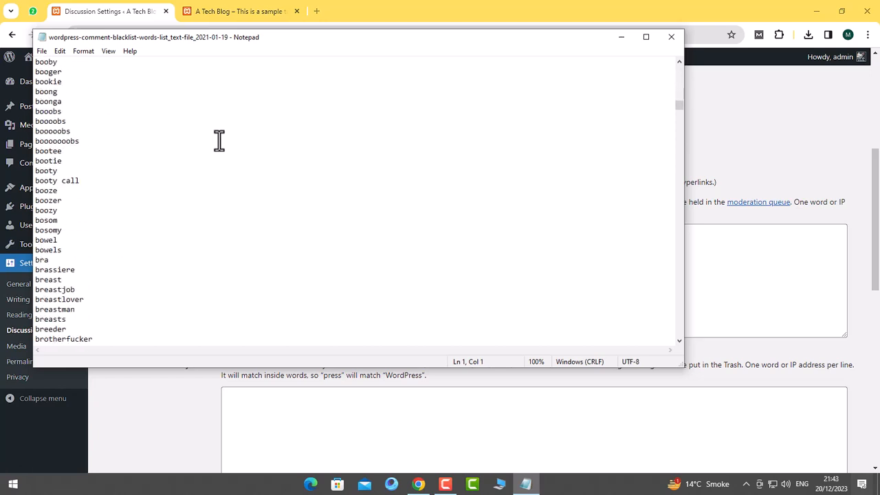
scroll(218, 140, "down", 20)
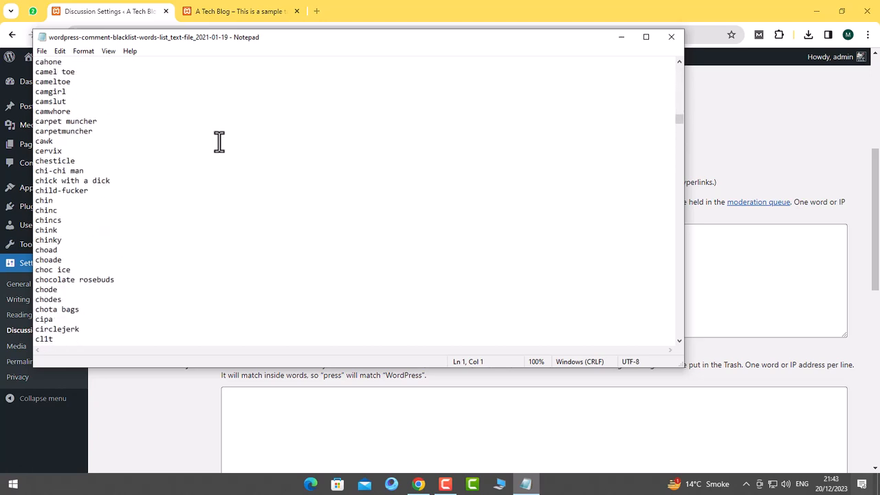
left_click_drag(678, 124, 628, 365)
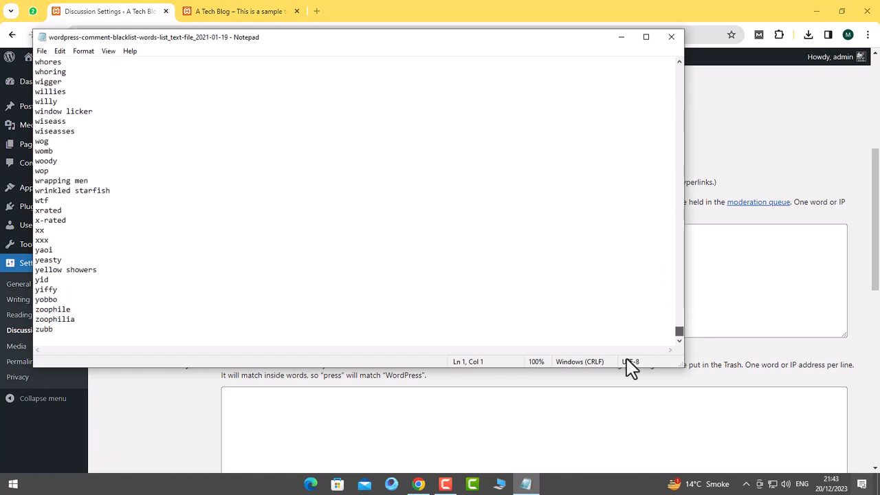
Copy the entire blacklist word list and close the Notepad file.
left_click(134, 277)
key("ctrl+a")
right_click(59, 180)
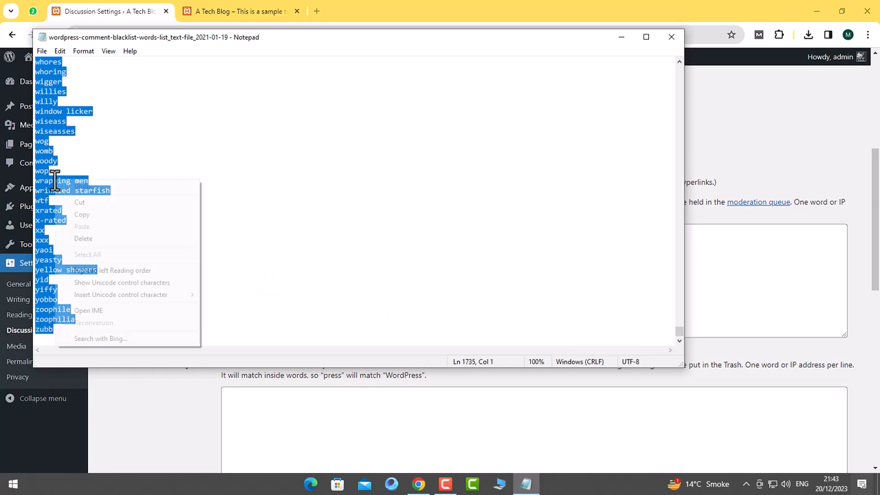
left_click(80, 213)
left_click(671, 36)
Paste the copied blacklist words into the Comment Moderation word list.
scroll(332, 196, "down", 2)
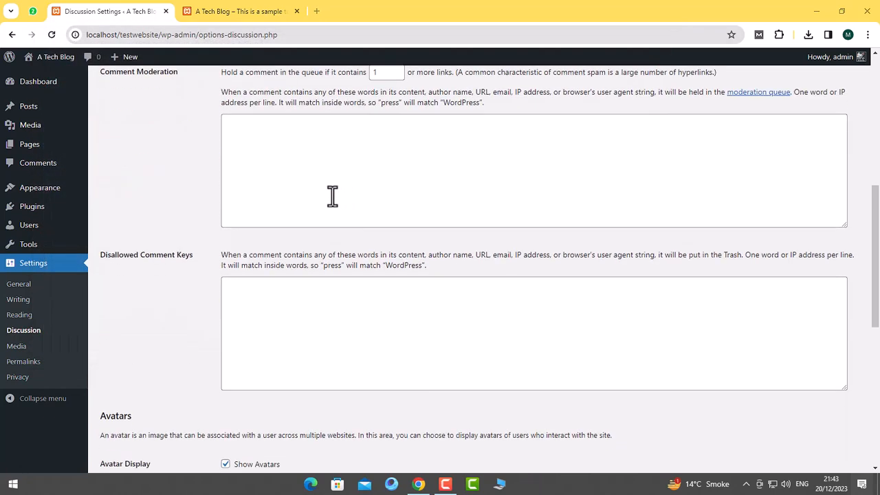
left_click(278, 164)
right_click(276, 163)
left_click(307, 274)
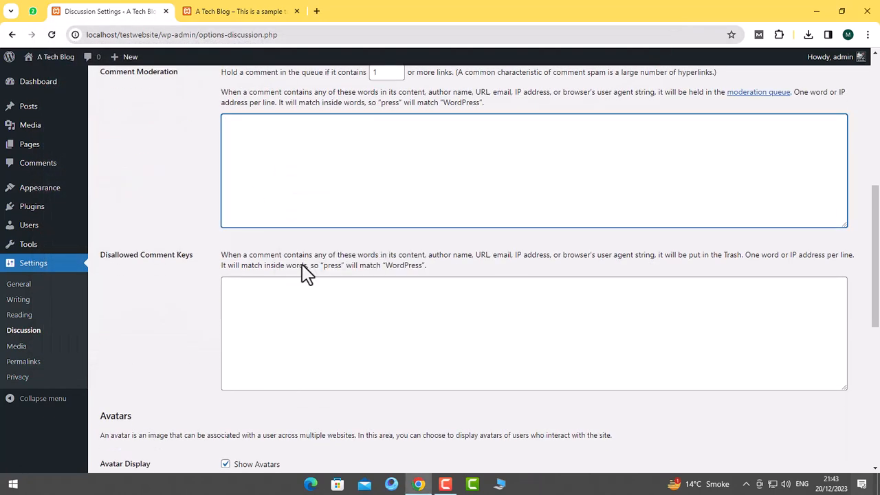
scroll(471, 173, "up", 8)
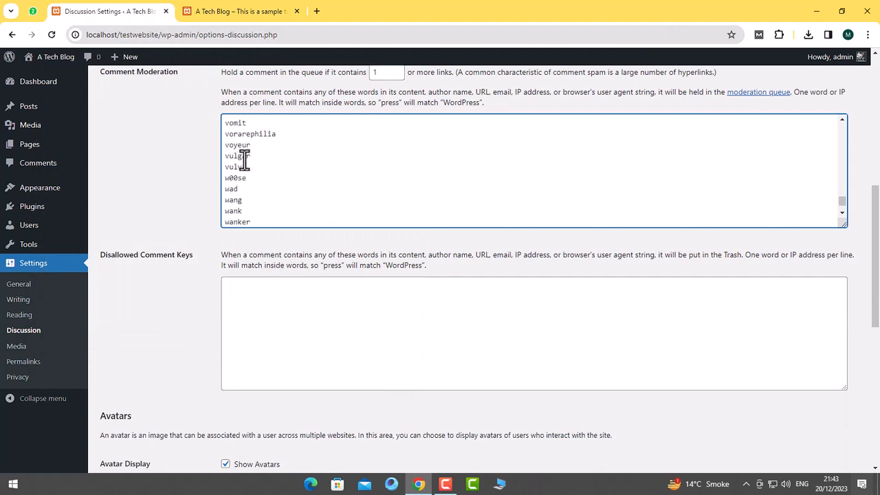
Paste the same blacklist words into the Disallowed Comment Keys list.
right_click(268, 321)
left_click(299, 197)
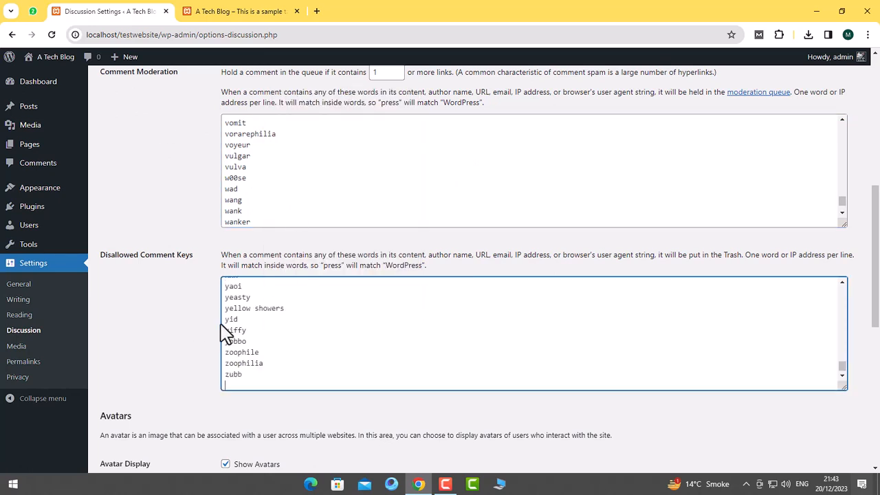
left_click(193, 338)
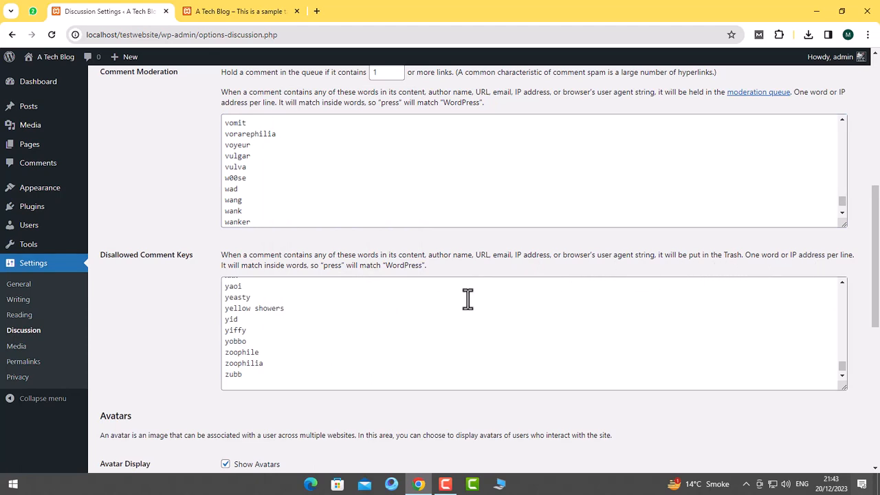
Turn off the display of avatars and save the Discussion settings.
scroll(467, 299, "down", 4)
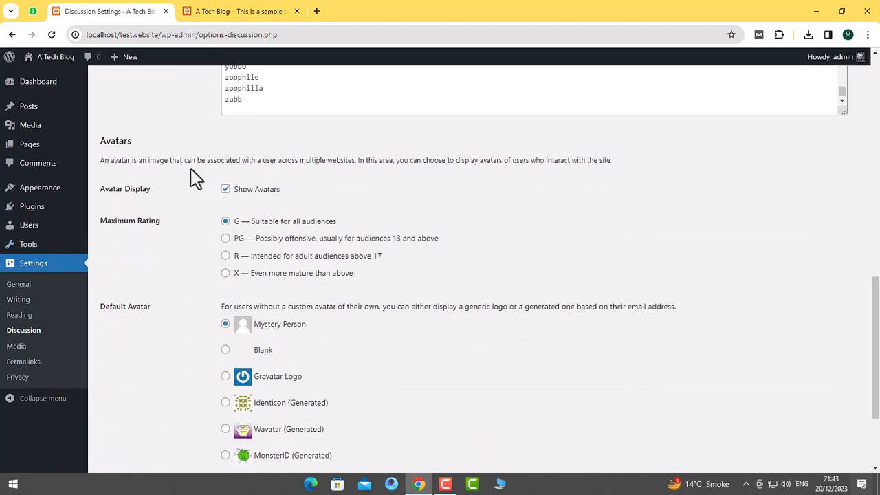
scroll(383, 241, "up", 3)
scroll(169, 269, "down", 2)
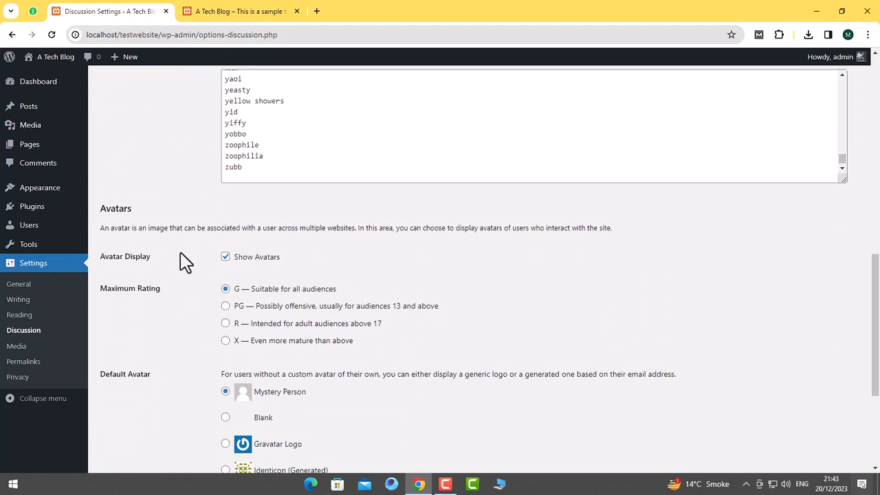
scroll(174, 241, "down", 1)
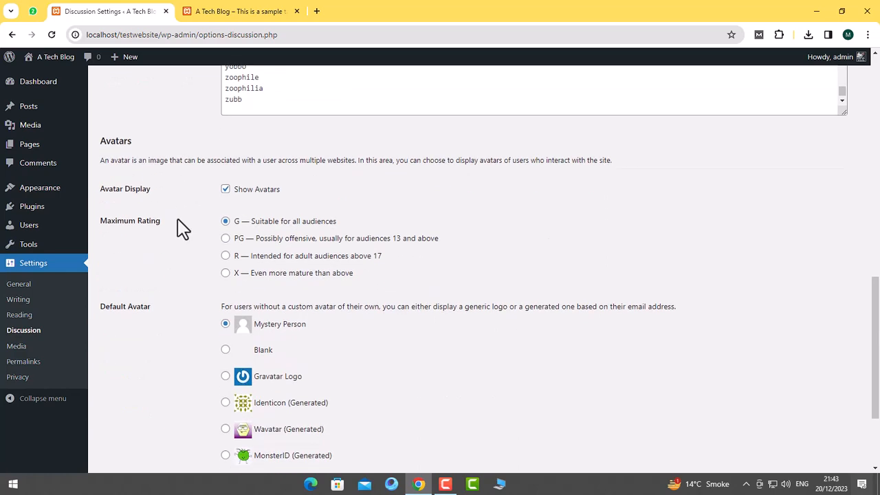
scroll(183, 228, "down", 2)
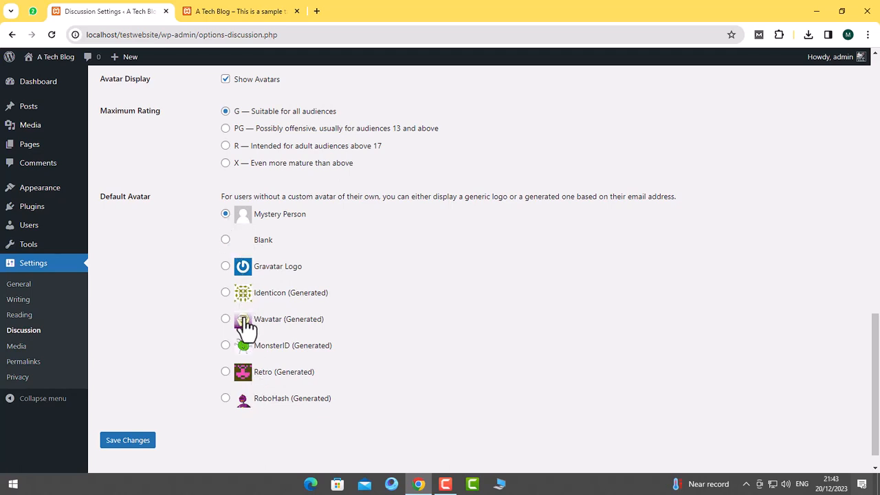
scroll(222, 323, "up", 1)
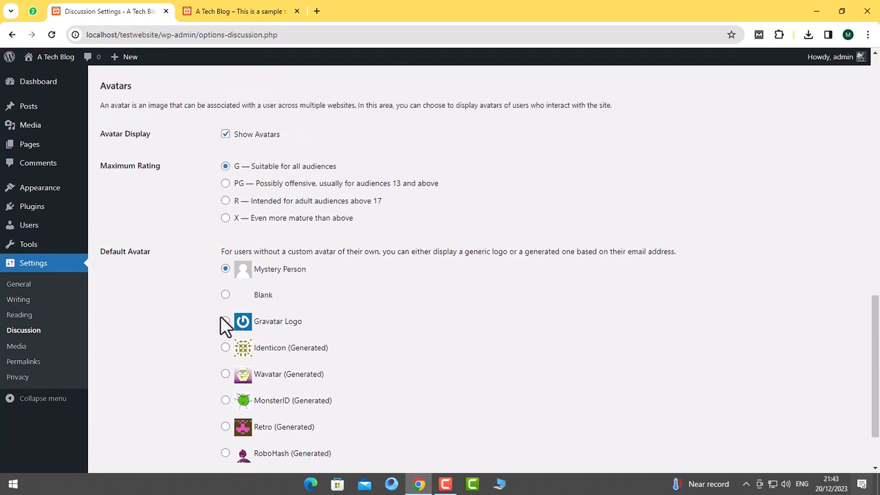
left_click(224, 135)
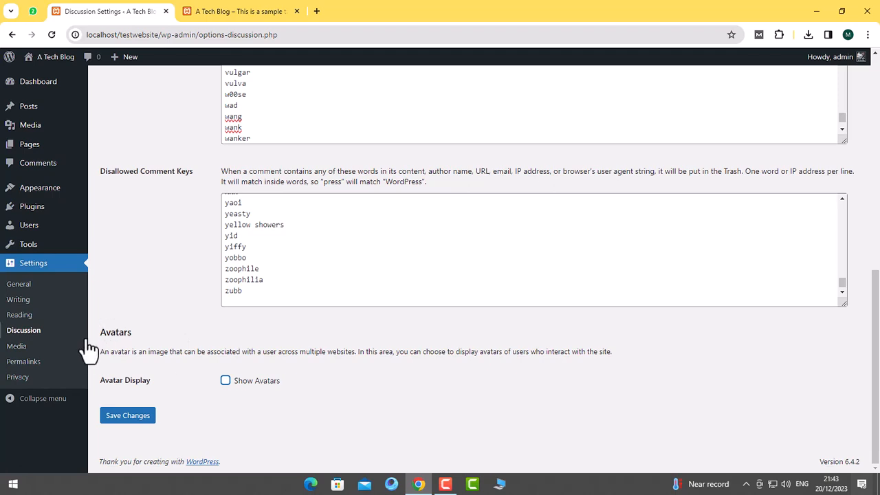
left_click(148, 420)
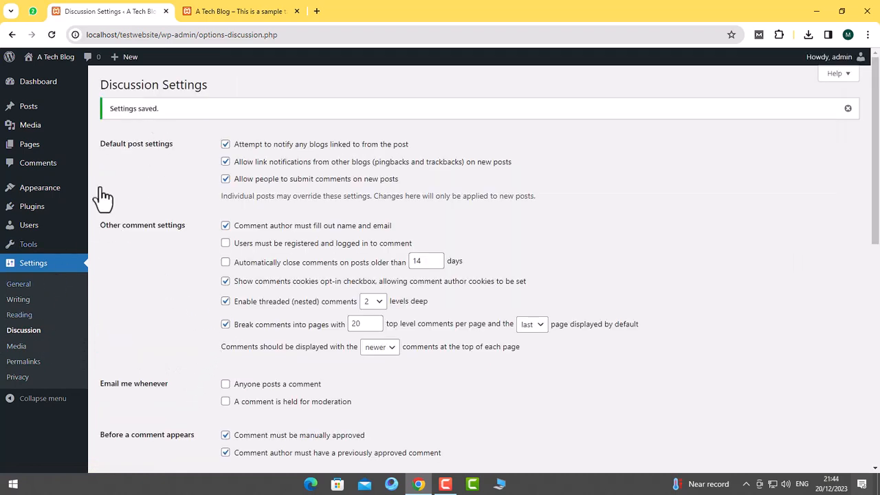
Review the thumbnail dimensions in the Media settings, and open the Permalink settings.
left_click(24, 346)
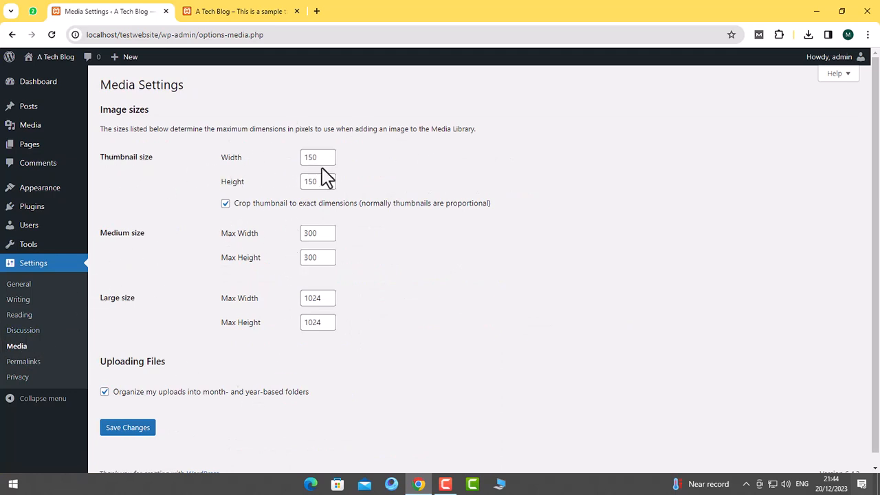
left_click_drag(319, 157, 303, 183)
left_click(22, 363)
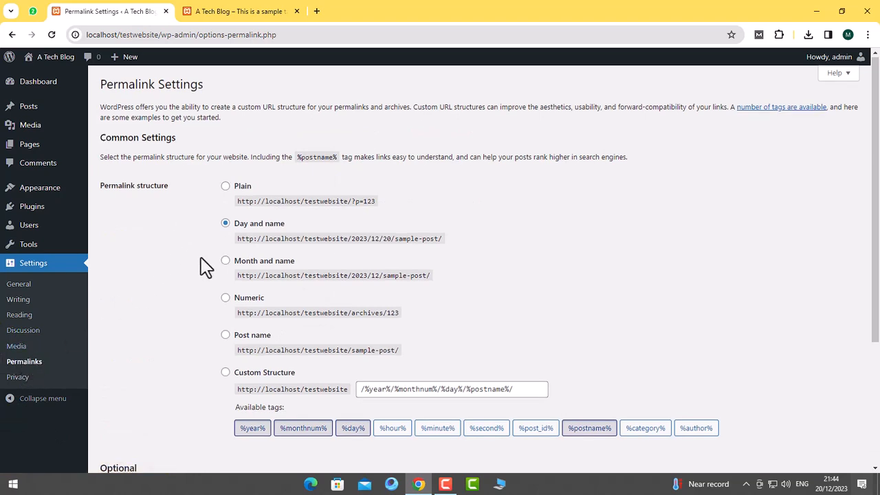
Try the Plain permalink structure, switch back to Day and name, and examine the date and post name in its example URL.
scroll(200, 265, "down", 3)
scroll(200, 267, "up", 2)
scroll(200, 267, "up", 1)
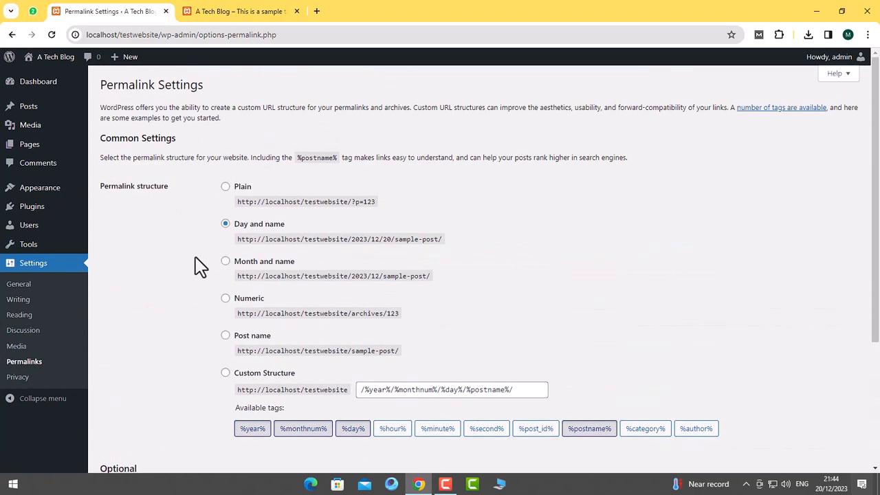
left_click(226, 187)
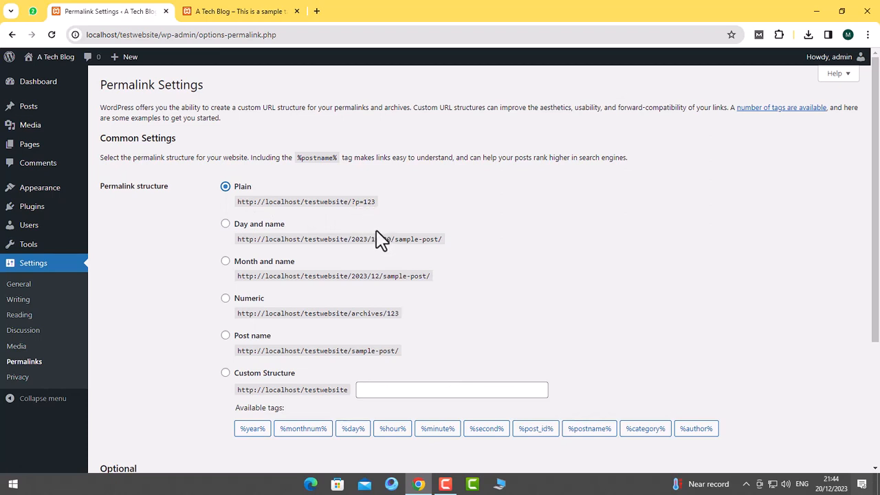
left_click(226, 225)
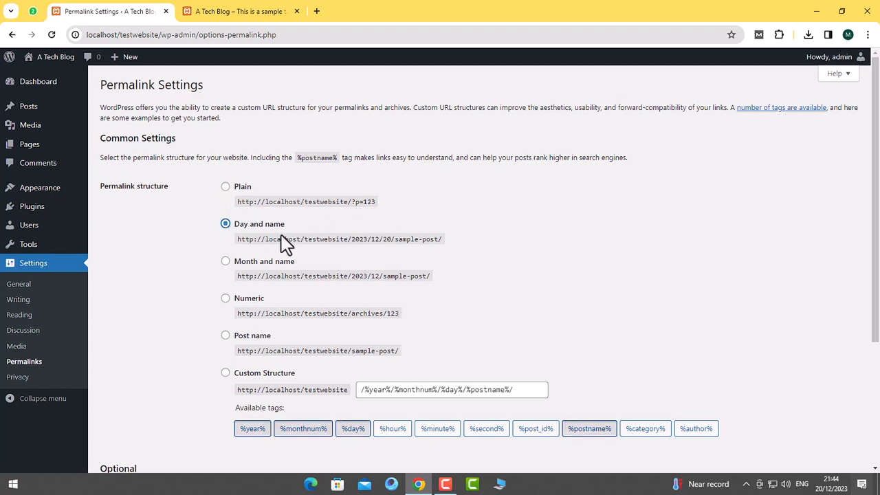
left_click_drag(354, 242, 461, 245)
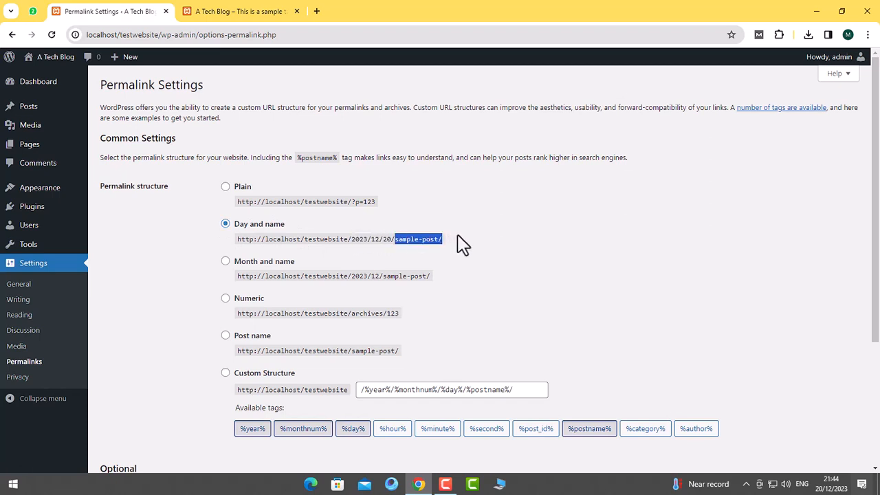
left_click(383, 240)
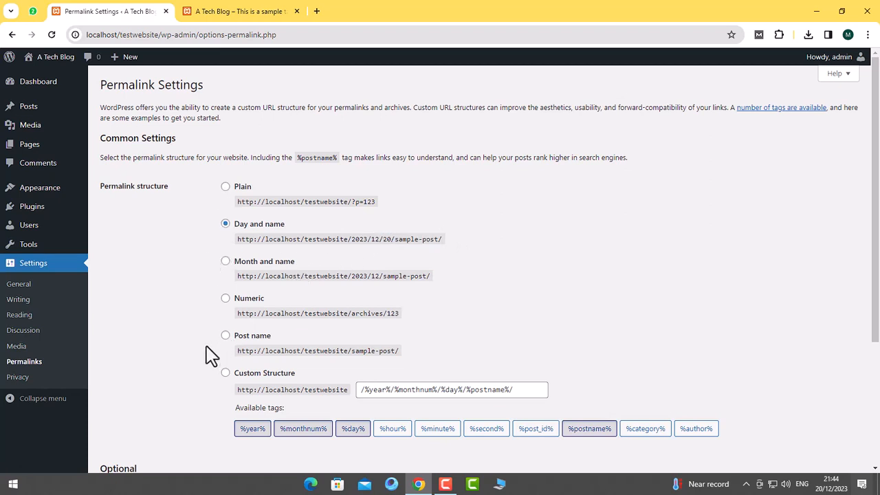
Set the permalink structure to Post name and save the Permalink settings.
left_click(226, 337)
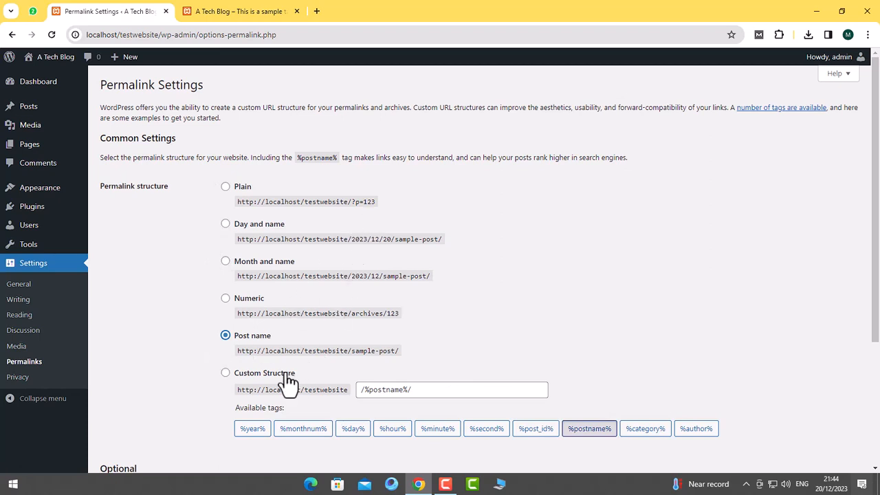
left_click_drag(238, 352, 383, 351)
left_click(377, 371)
scroll(369, 367, "down", 3)
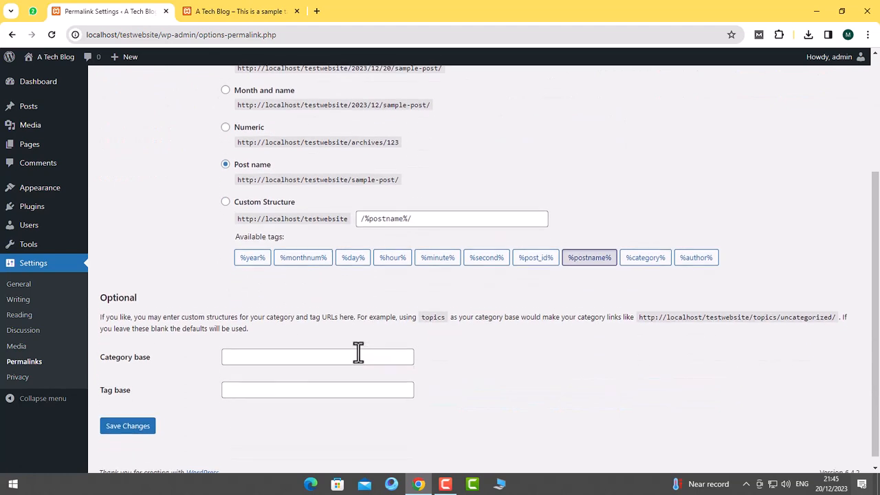
left_click(124, 414)
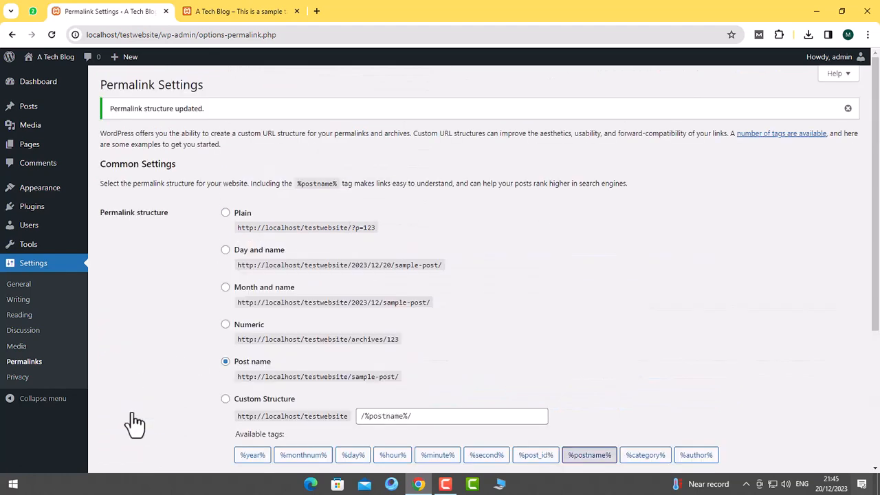
scroll(242, 251, "down", 3)
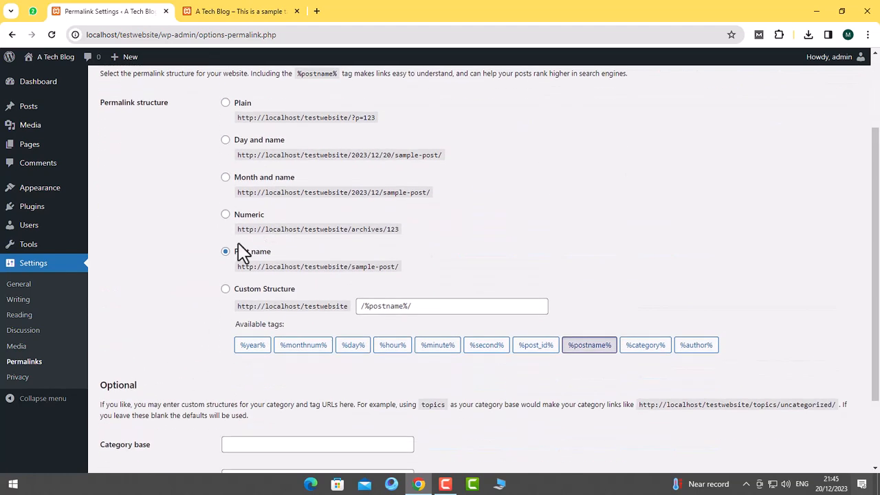
Open the Privacy settings, and look through the site's front page before returning to them.
left_click(18, 377)
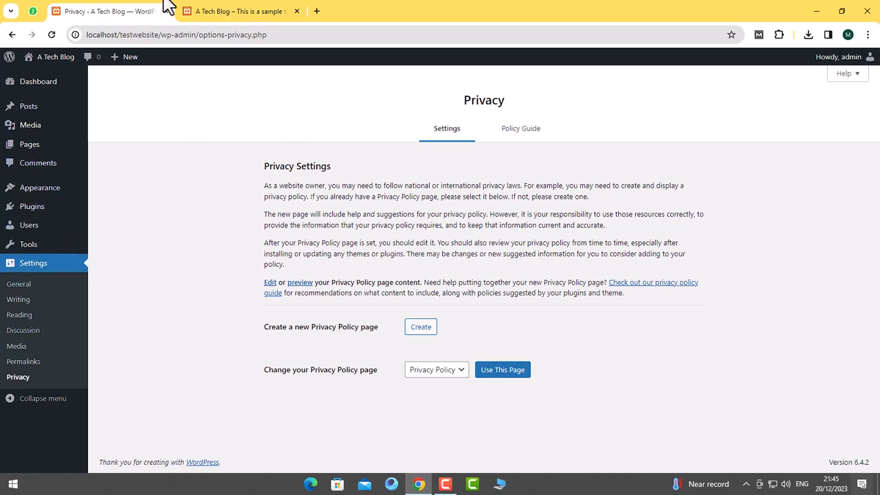
left_click(196, 10)
scroll(490, 316, "down", 10)
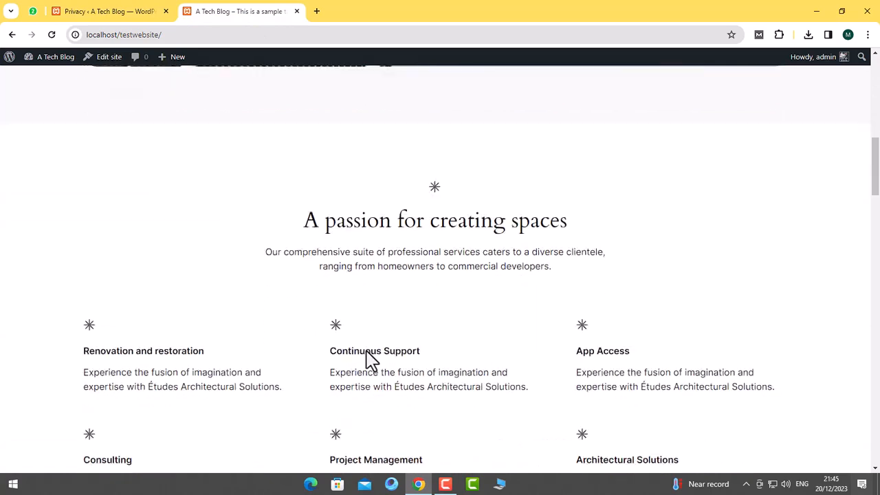
scroll(320, 281, "down", 3)
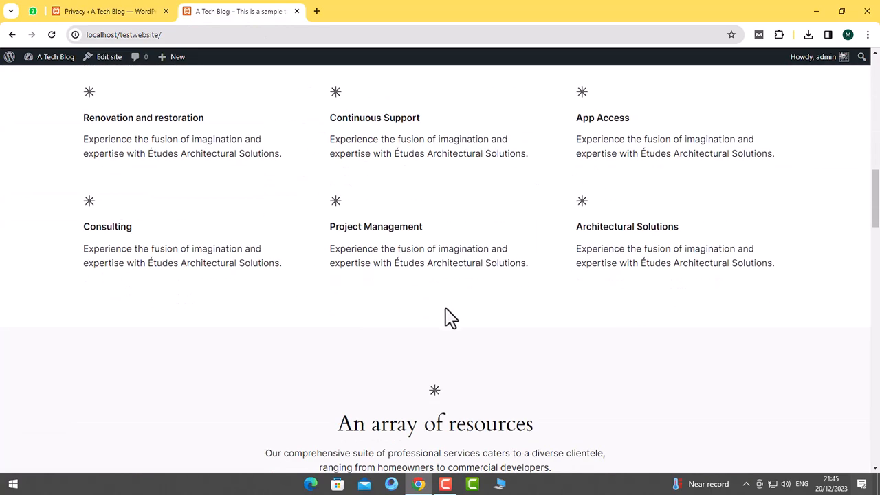
scroll(443, 313, "up", 3)
left_click(112, 10)
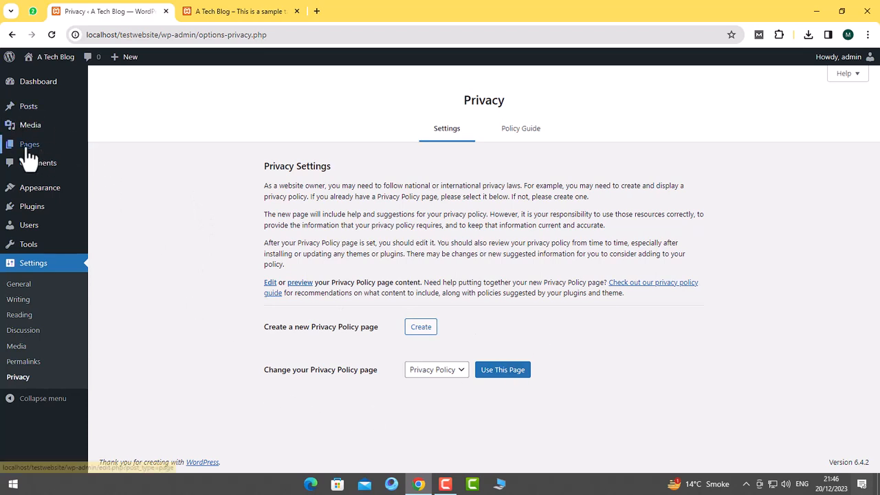
Check the pages offered as the site's Privacy Policy page, and open the Policy Guide.
mouse_move(22, 151)
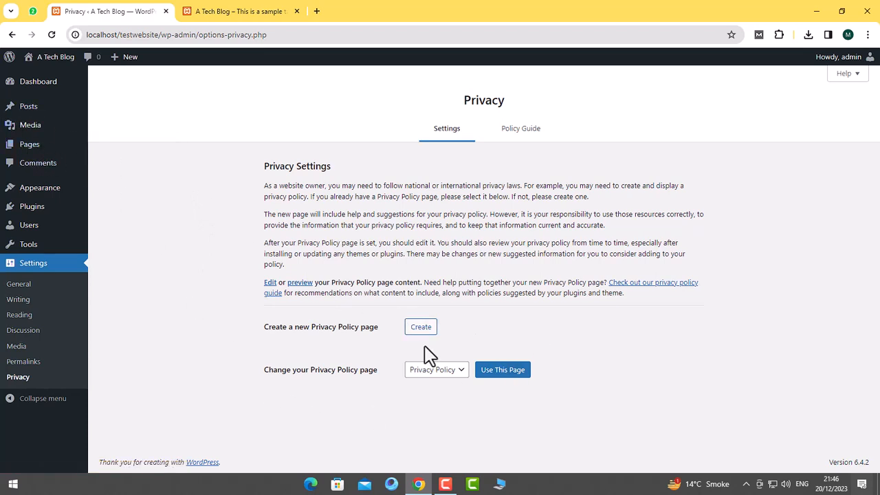
left_click(438, 371)
left_click(430, 396)
left_click(520, 131)
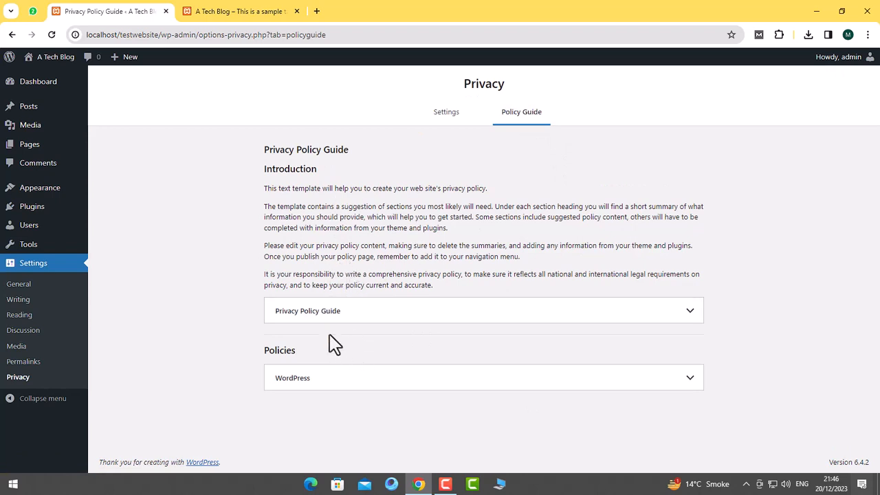
Return to the admin Dashboard home and look over its overview widgets.
left_click(29, 84)
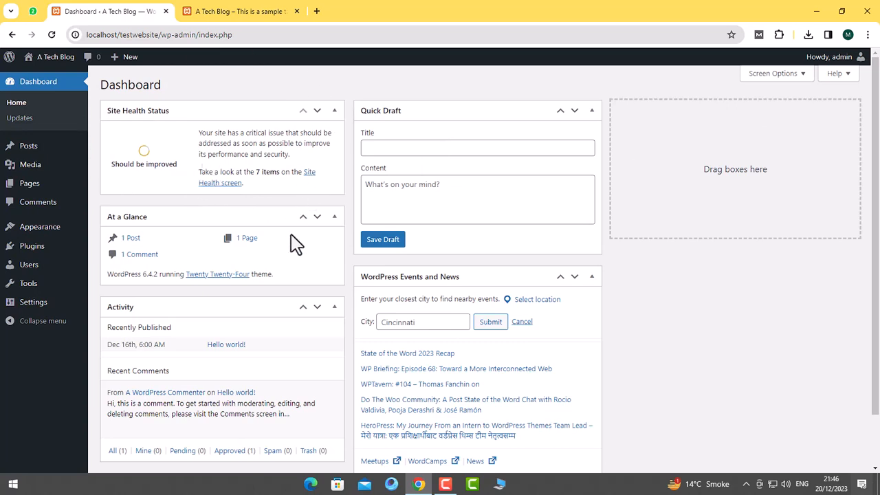
scroll(294, 244, "down", 1)
scroll(293, 241, "up", 1)
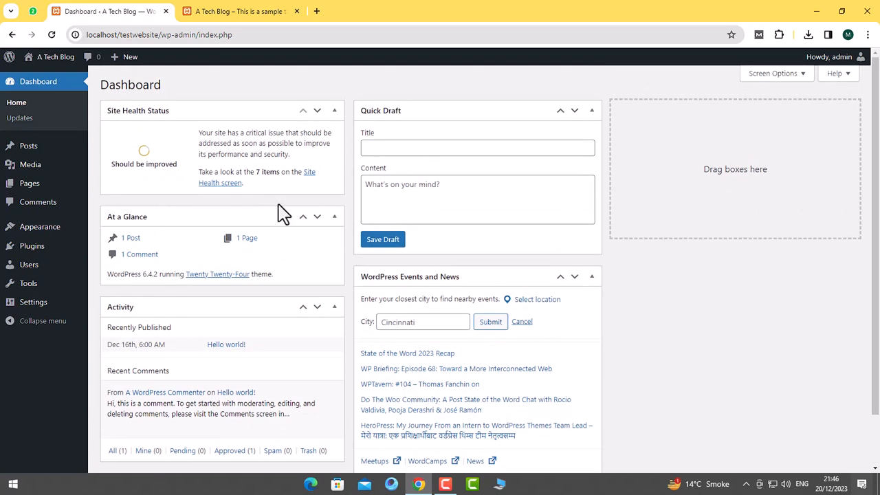